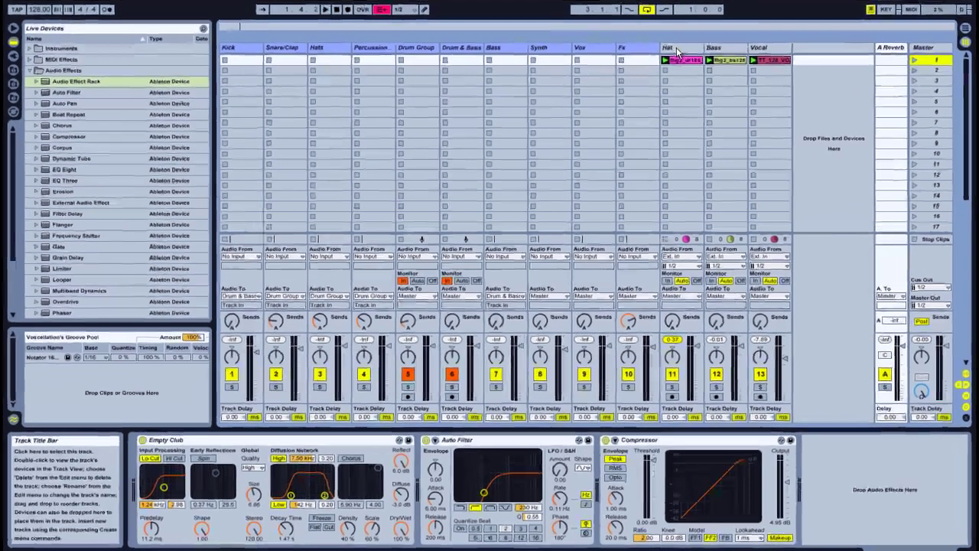
Step: Play the first scene to hear the Hat, Bass and Vocal clips together
{"action": "left_click", "coordinate": [661, 64]}
{"action": "left_click", "coordinate": [725, 49]}
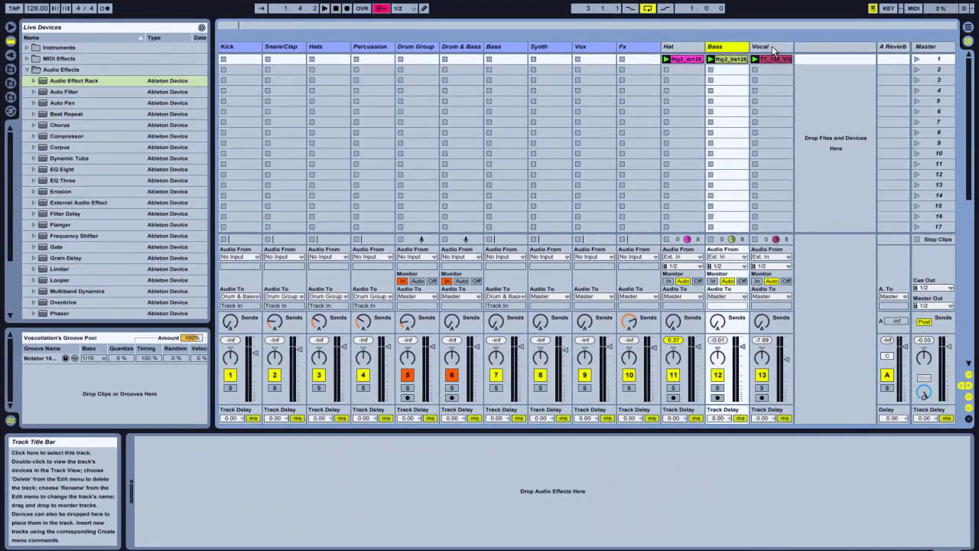
{"action": "left_click", "coordinate": [761, 47]}
{"action": "left_click", "coordinate": [920, 60]}
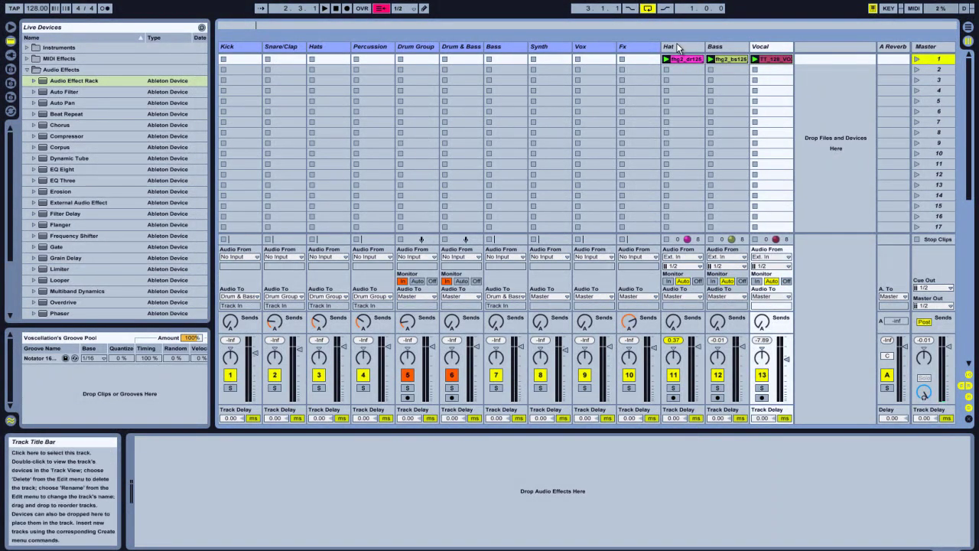
Step: Insert a new MIDI track after the Vocal track and load the Operator instrument on it
{"action": "left_click", "coordinate": [769, 49]}
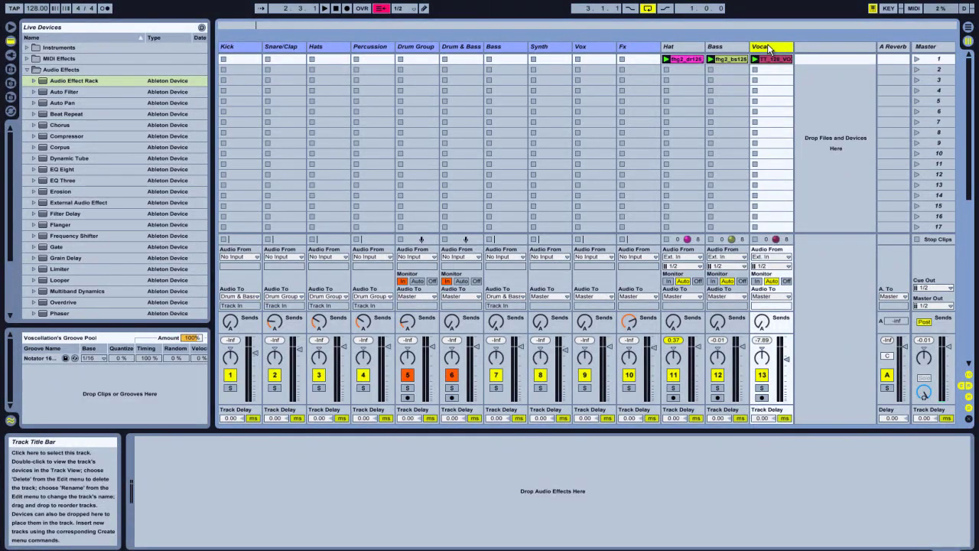
{"action": "key", "text": "ctrl+shift+t"}
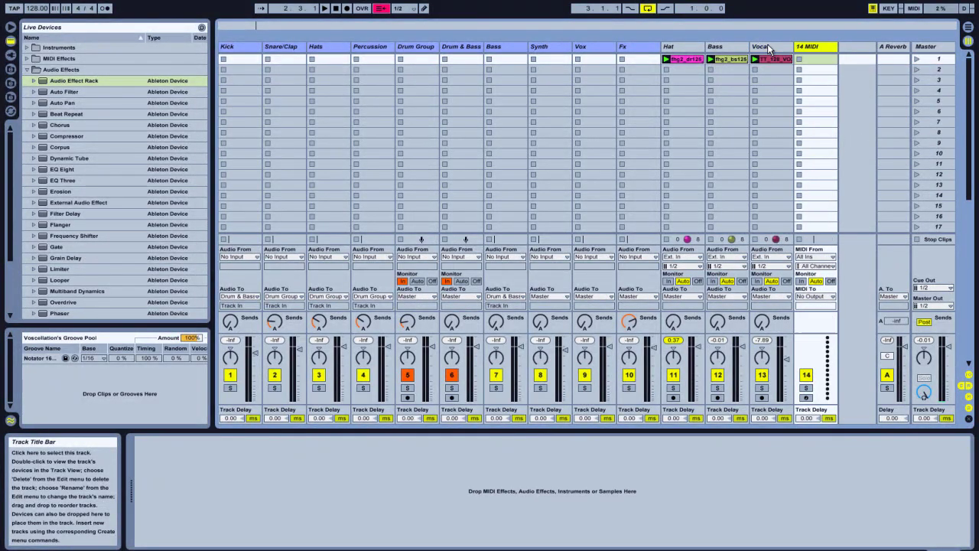
{"action": "left_click", "coordinate": [36, 70]}
{"action": "left_click", "coordinate": [27, 47]}
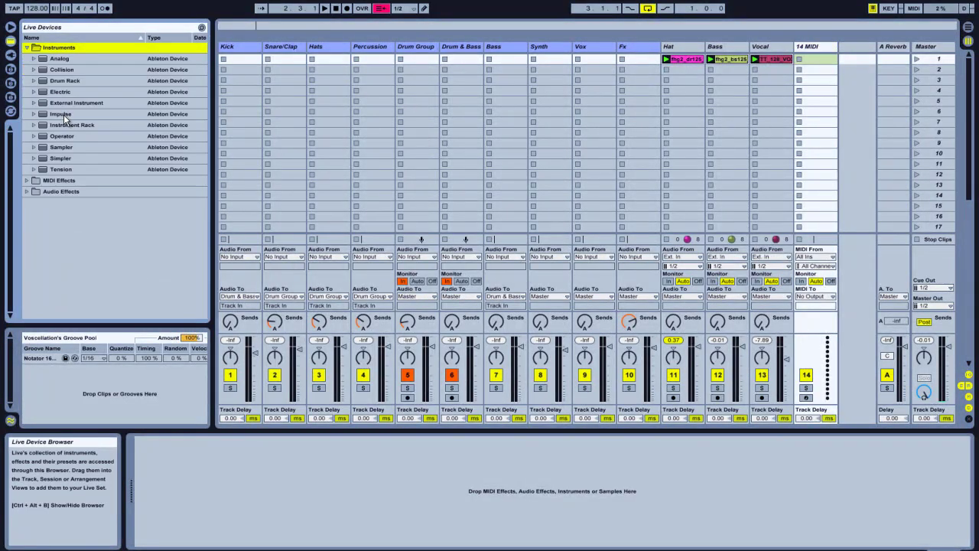
{"action": "left_click_drag", "start_coordinate": [65, 139], "coordinate": [801, 51]}
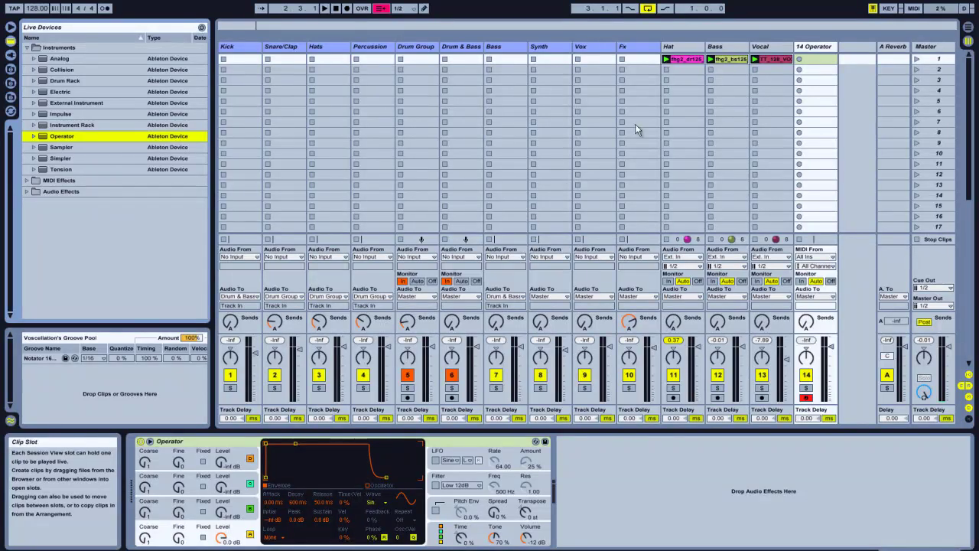
Step: Load the Hihat-808 Closed preset from Operator's Drums Kit-808 folder onto the new MIDI track
{"action": "left_click", "coordinate": [33, 137]}
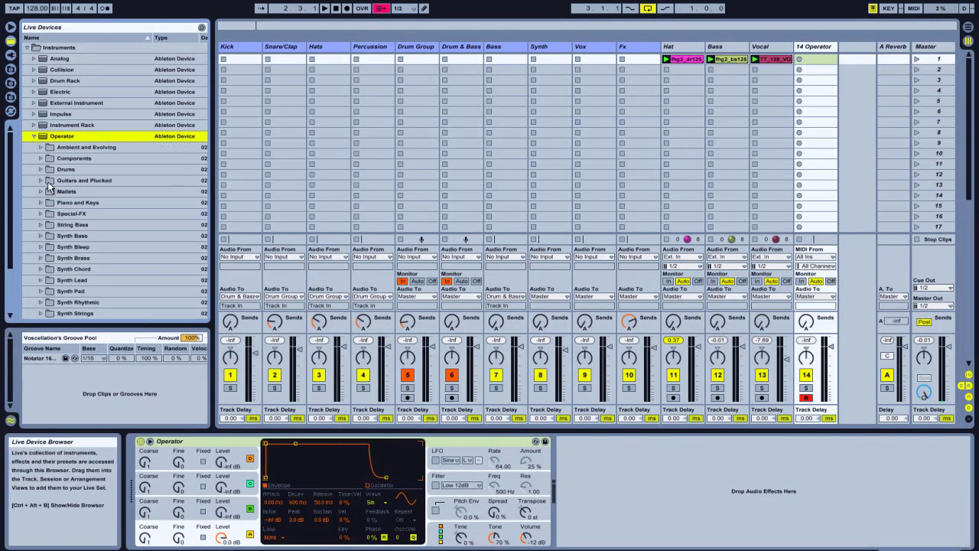
{"action": "left_click", "coordinate": [41, 169]}
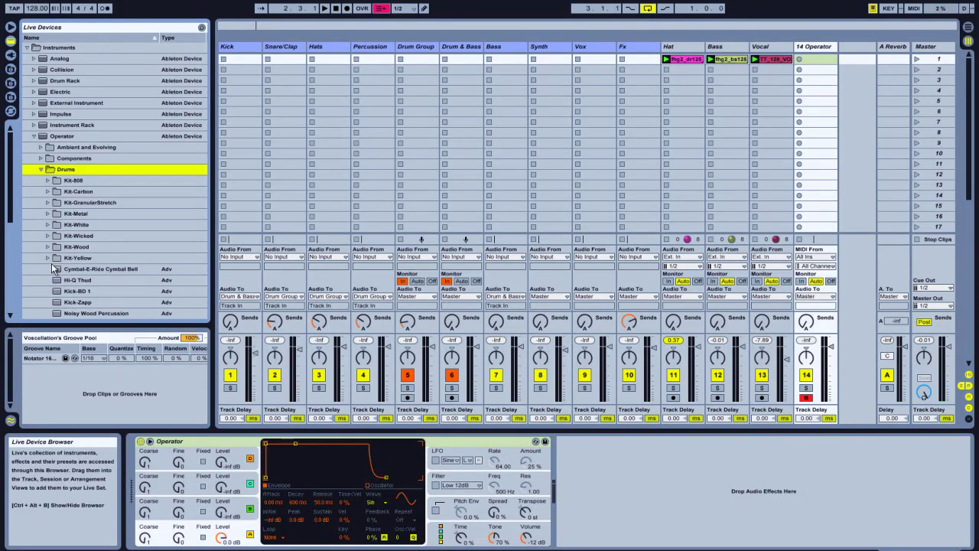
{"action": "scroll", "coordinate": [50, 268], "scroll_direction": "down", "scroll_amount": 1}
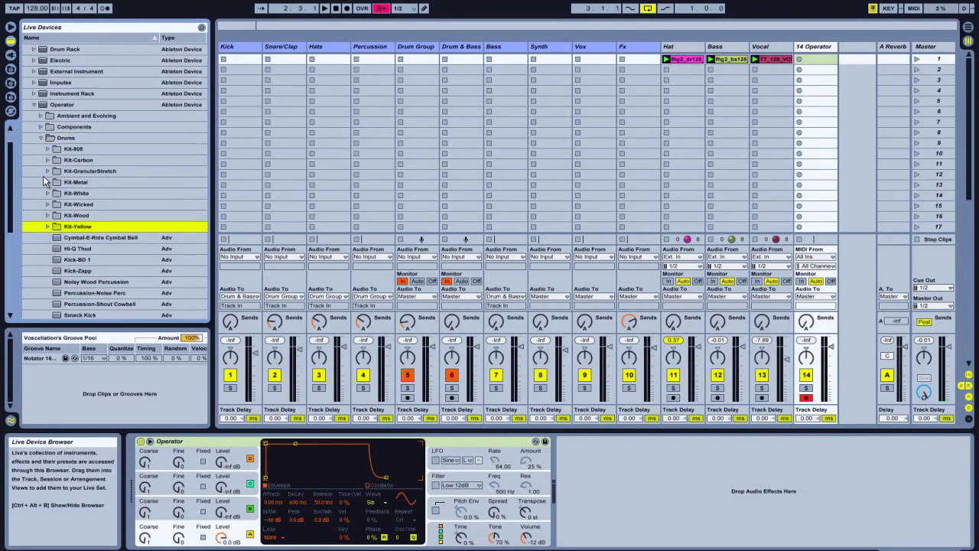
{"action": "left_click", "coordinate": [48, 149]}
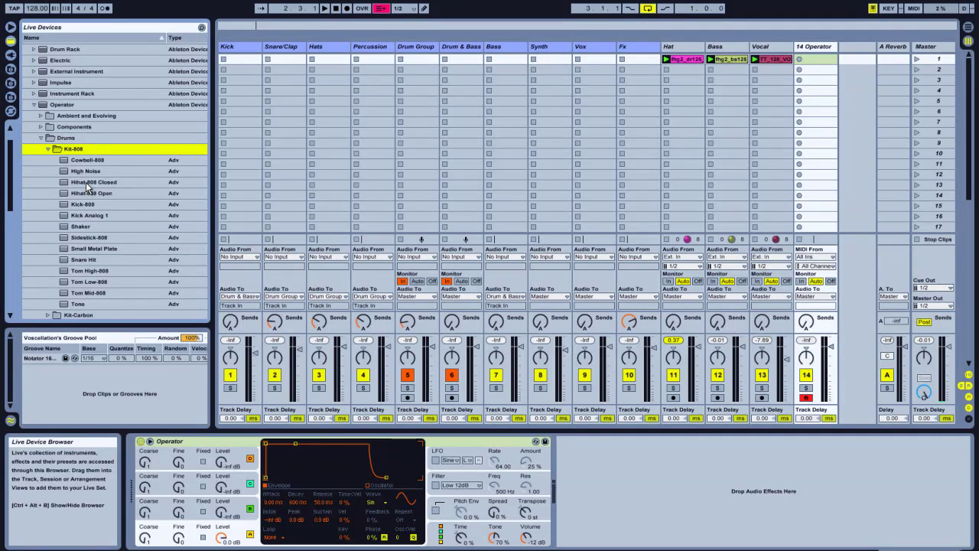
{"action": "left_click", "coordinate": [86, 183]}
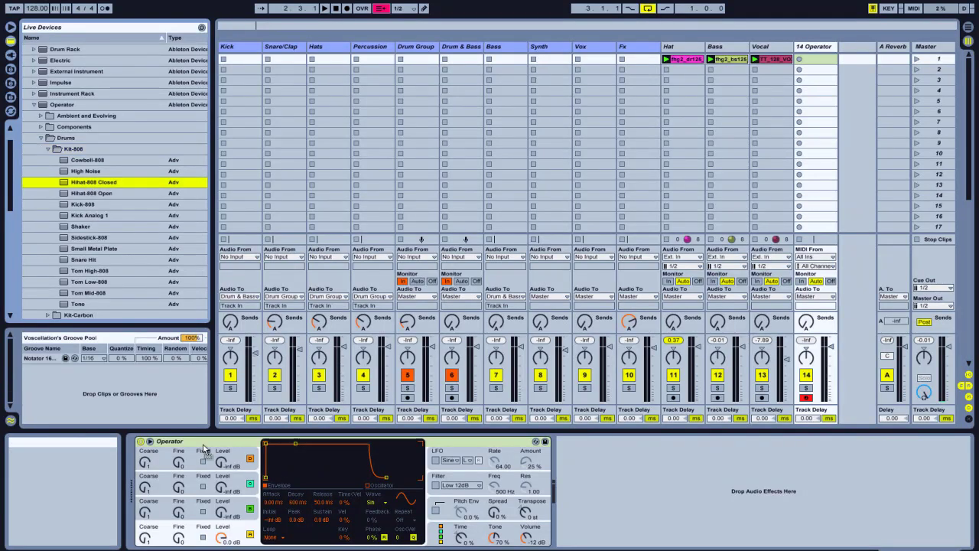
{"action": "key", "text": "Return"}
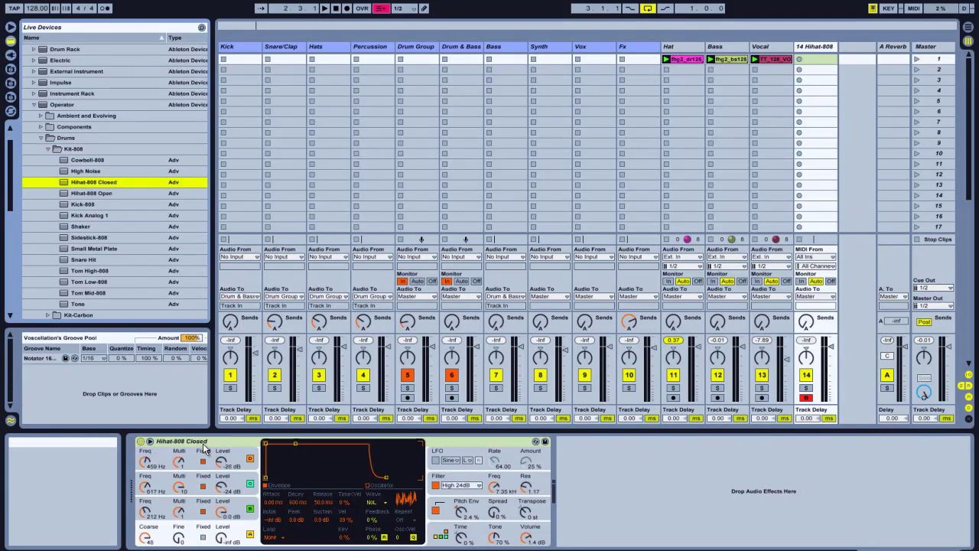
Step: Solo the hi-hat track and audition its sound while varying oscillator A's level
{"action": "left_click", "coordinate": [805, 389]}
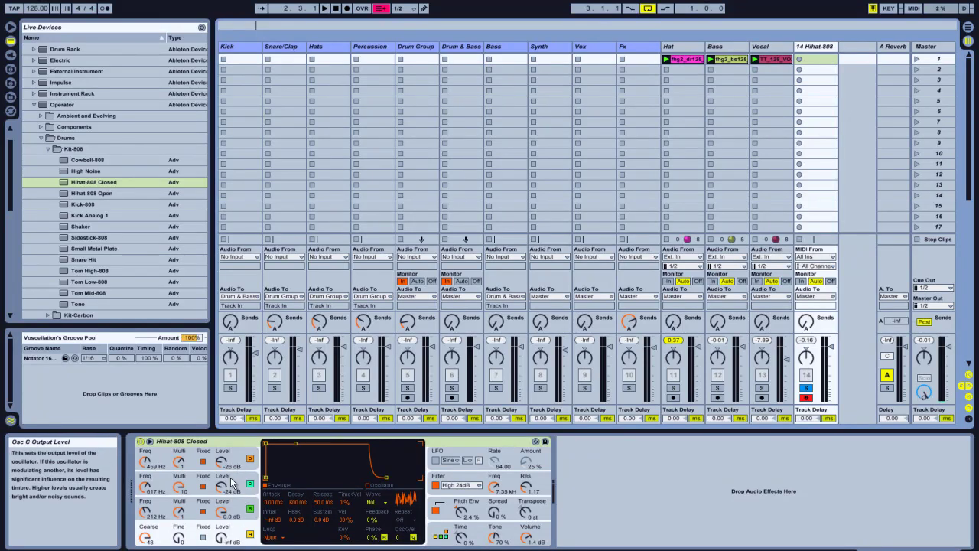
{"action": "key", "text": "a"}
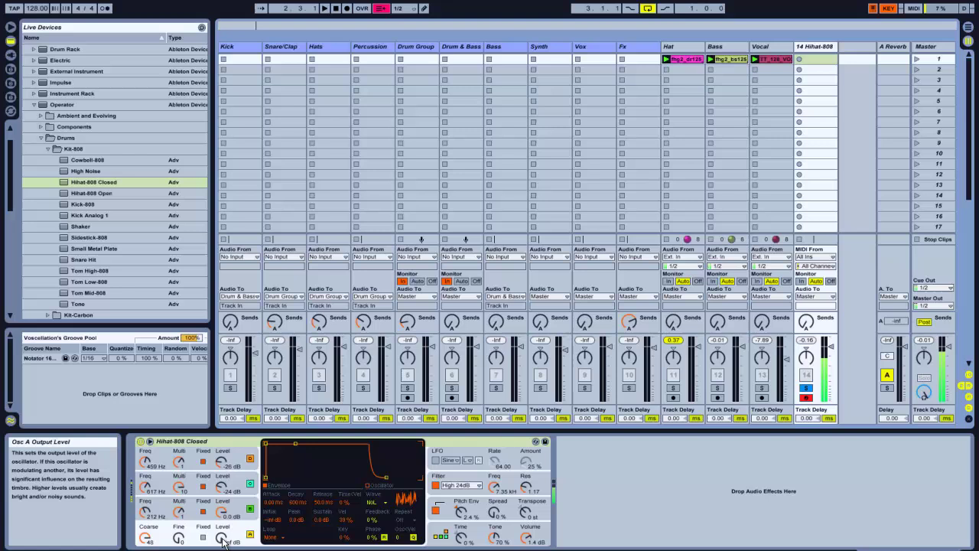
{"action": "left_click_drag", "start_coordinate": [222, 540], "coordinate": [222, 548]}
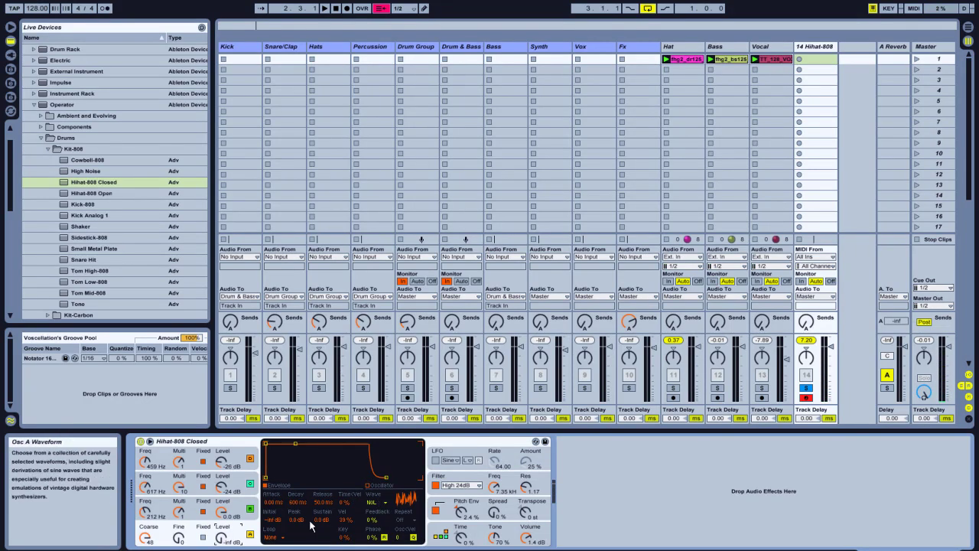
Step: Switch oscillator A's waveform to Noise White, audition it at different levels and unsolo the hi-hat track
{"action": "left_click", "coordinate": [373, 503]}
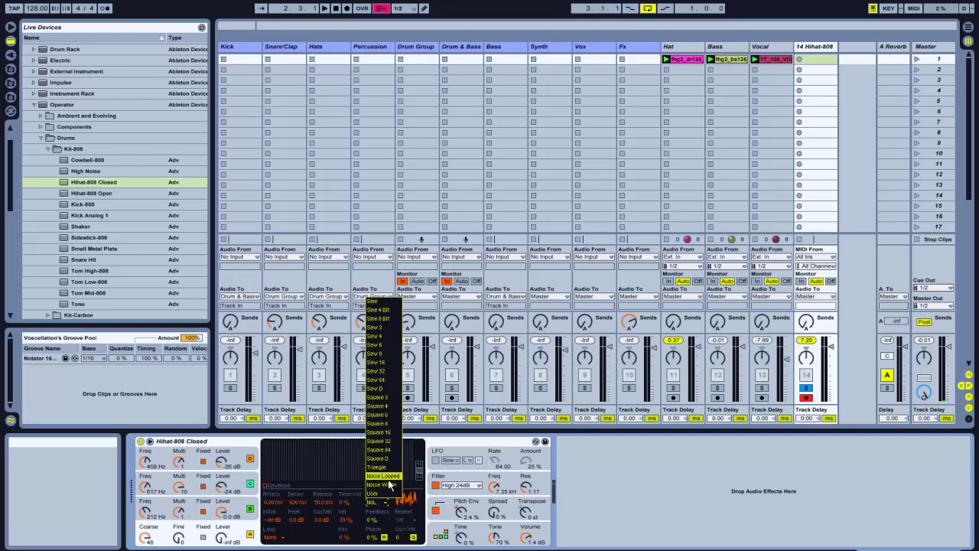
{"action": "left_click", "coordinate": [386, 484]}
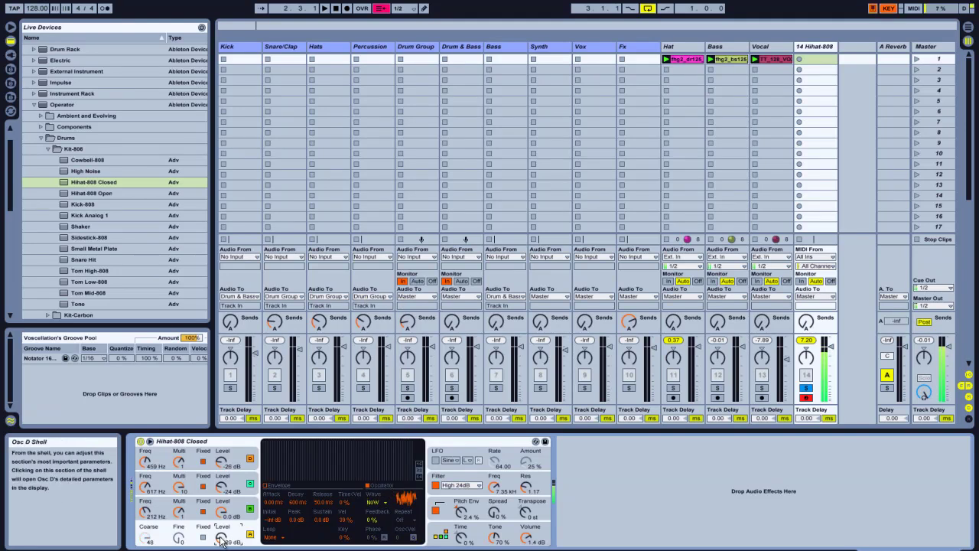
{"action": "mouse_move", "coordinate": [222, 541]}
{"action": "left_mouse_down"}
{"action": "mouse_move", "coordinate": [222, 520]}
{"action": "mouse_move", "coordinate": [222, 550]}
{"action": "left_mouse_up"}
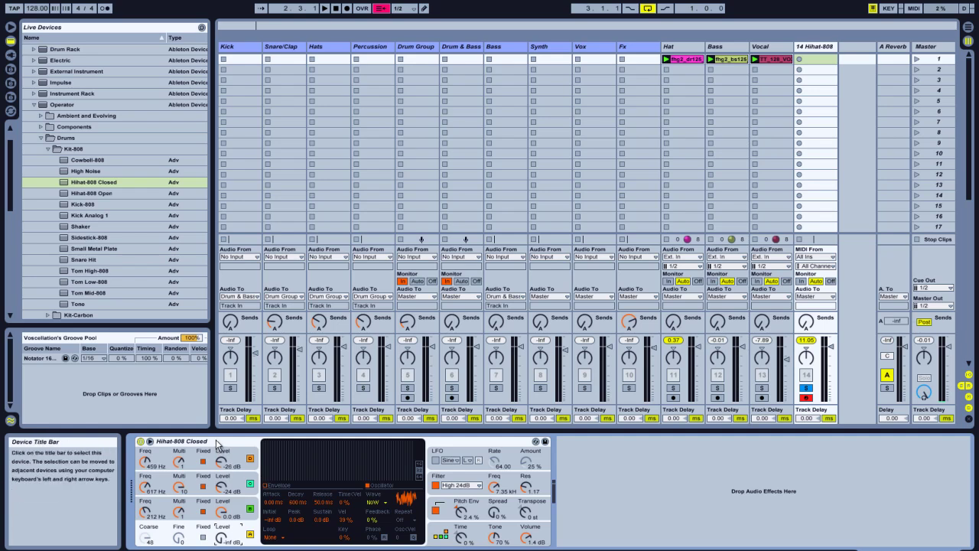
{"action": "left_click", "coordinate": [806, 387]}
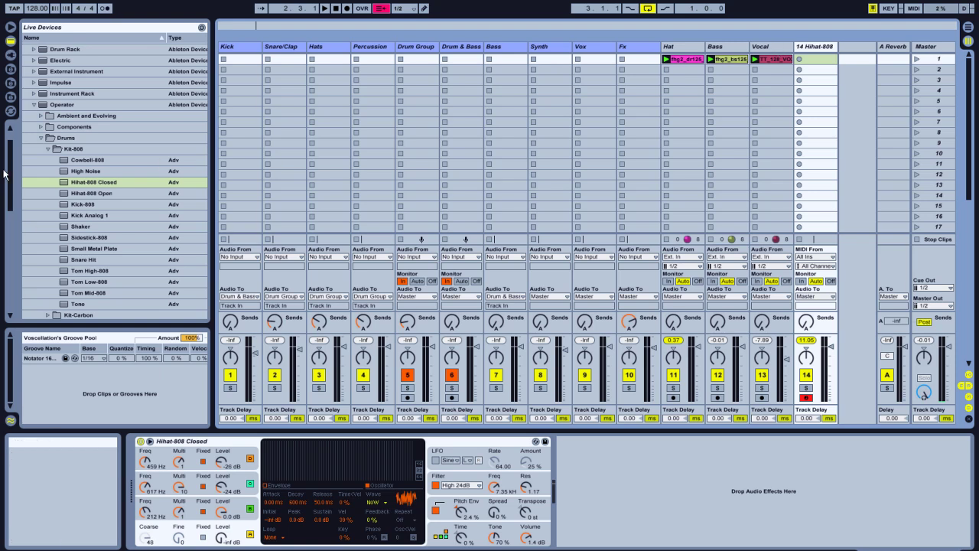
Step: Solo the Vocal track to audition its clip and add the Vocoder audio effect to that track
{"action": "left_click", "coordinate": [36, 105]}
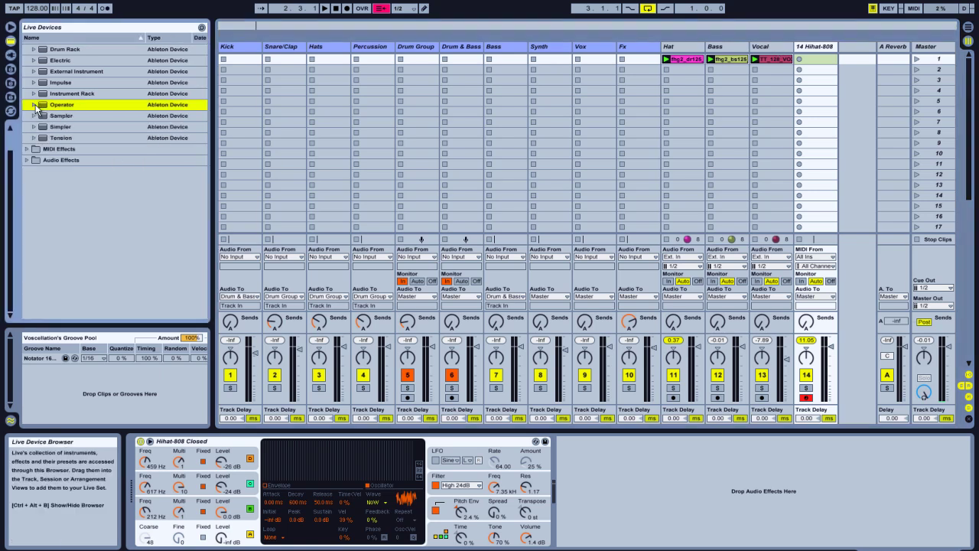
{"action": "left_click", "coordinate": [27, 160]}
{"action": "left_click_drag", "start_coordinate": [12, 192], "coordinate": [12, 320]}
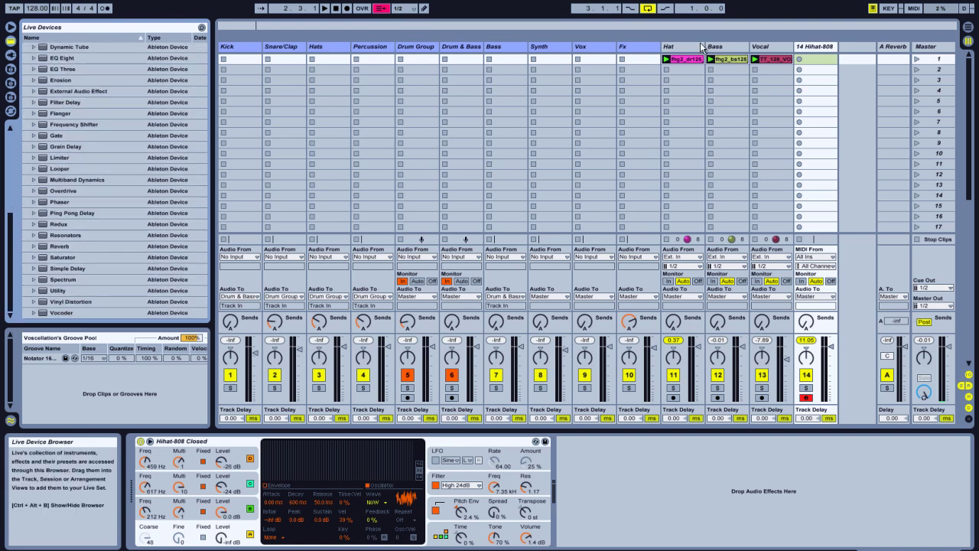
{"action": "left_click", "coordinate": [774, 47]}
{"action": "left_click", "coordinate": [761, 388]}
{"action": "left_click", "coordinate": [754, 59]}
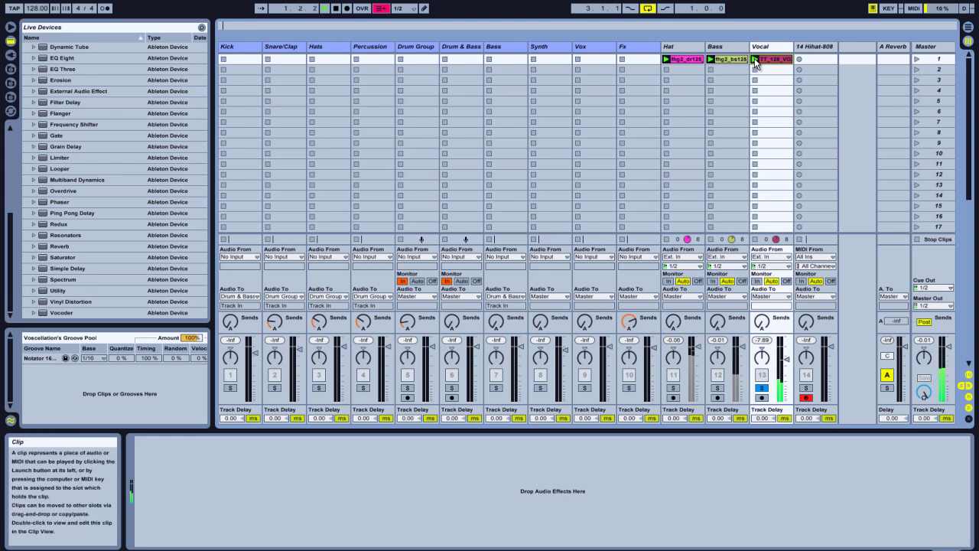
{"action": "left_click_drag", "start_coordinate": [61, 312], "coordinate": [281, 493]}
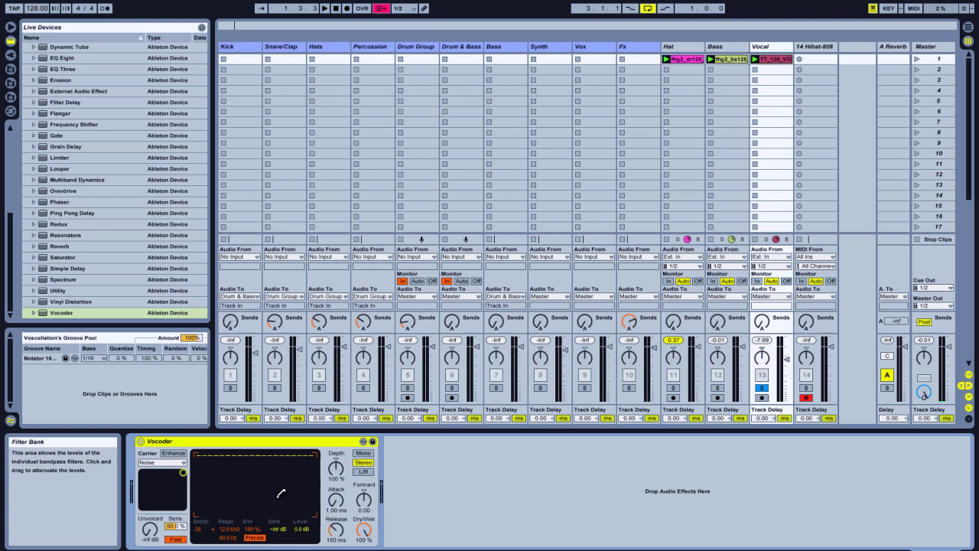
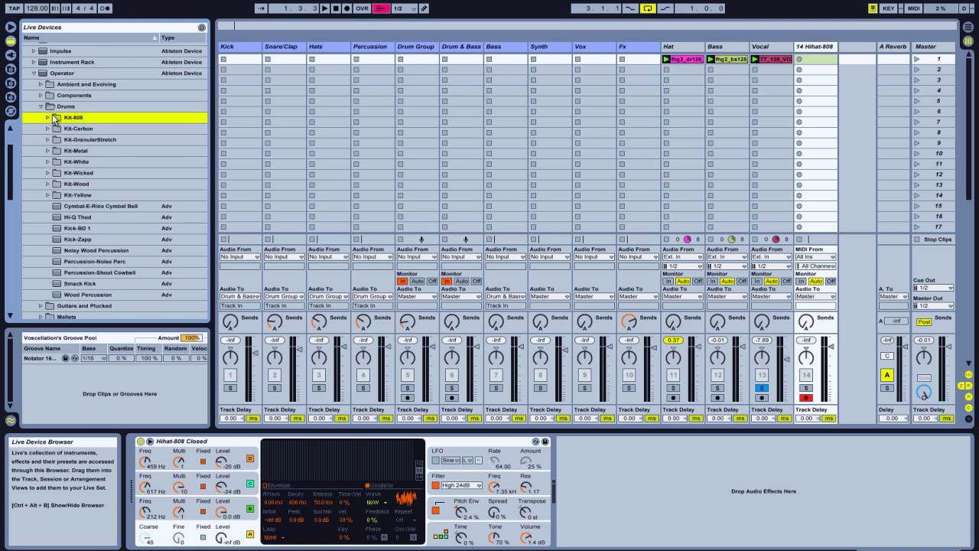
Step: Replace the hi-hat sound on track 14 with Operator's Brass-Brassinski preset from Synth Brass and solo the track
{"action": "scroll", "coordinate": [38, 191], "scroll_direction": "down", "scroll_amount": 2}
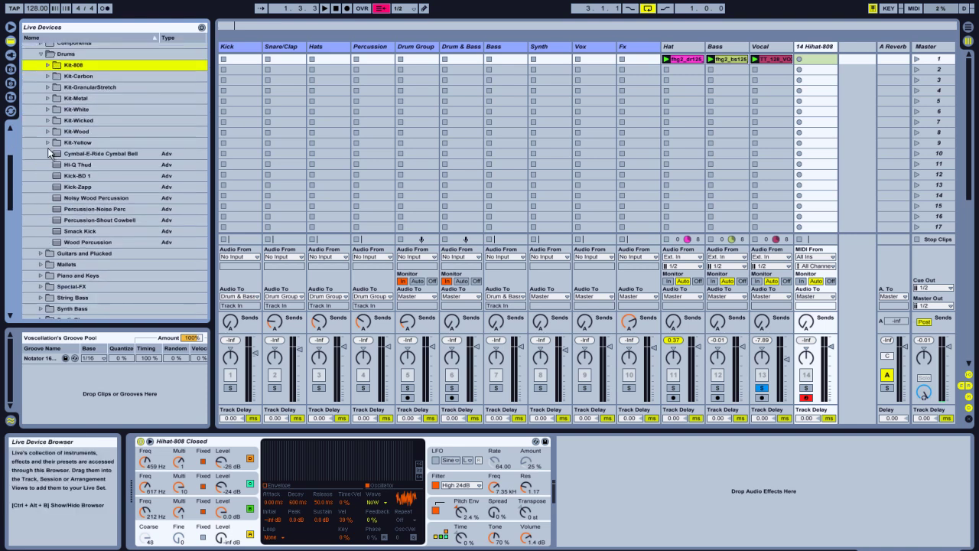
{"action": "scroll", "coordinate": [31, 235], "scroll_direction": "down", "scroll_amount": 1}
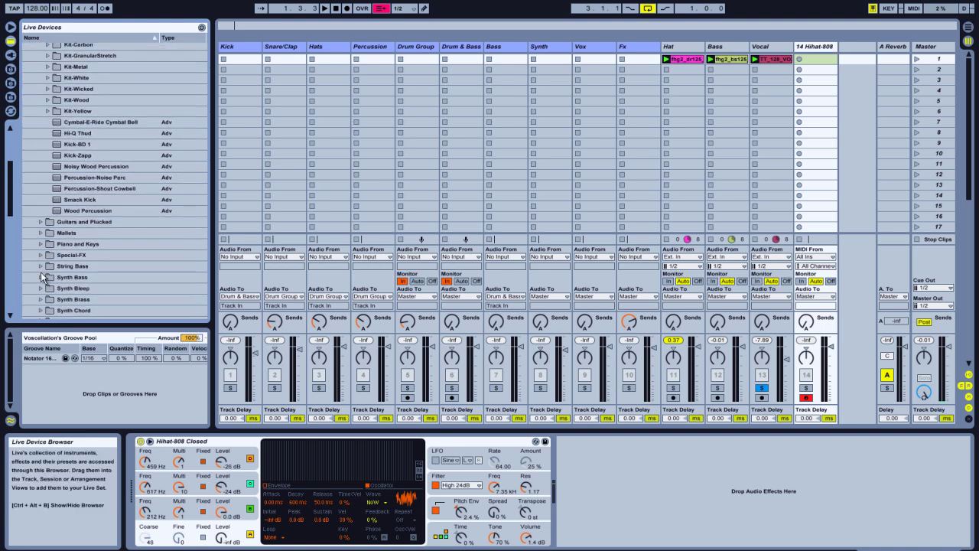
{"action": "double_click", "coordinate": [45, 299]}
{"action": "mouse_move", "coordinate": [100, 276]}
{"action": "left_mouse_down"}
{"action": "mouse_move", "coordinate": [162, 332]}
{"action": "mouse_move", "coordinate": [242, 447]}
{"action": "left_mouse_up"}
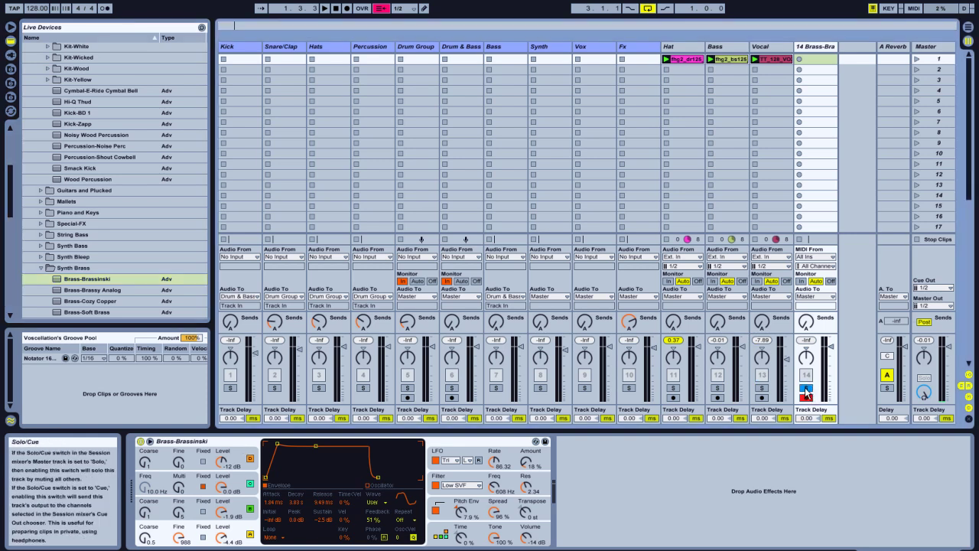
{"action": "left_click", "coordinate": [806, 389]}
Step: Set the Vocoder's carrier to External with 14-Brass-Brassinski as its source, and play the Vocal clip soloed
{"action": "left_click", "coordinate": [772, 49]}
{"action": "left_click", "coordinate": [162, 462]}
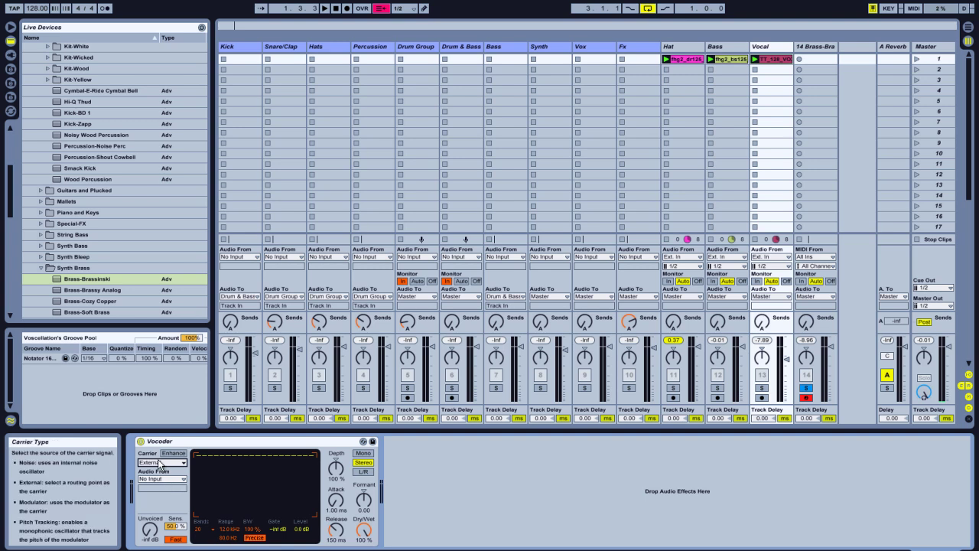
{"action": "left_click", "coordinate": [175, 478]}
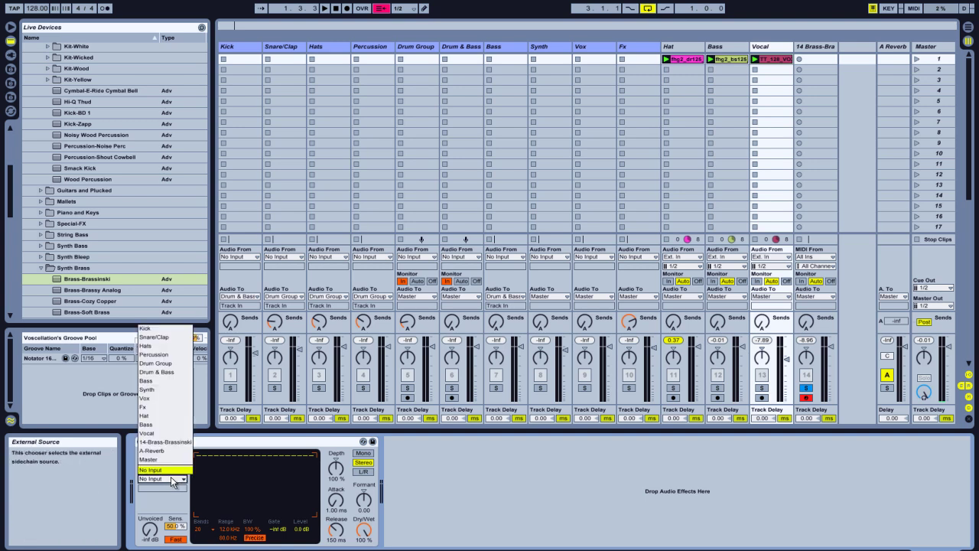
{"action": "left_click", "coordinate": [172, 442]}
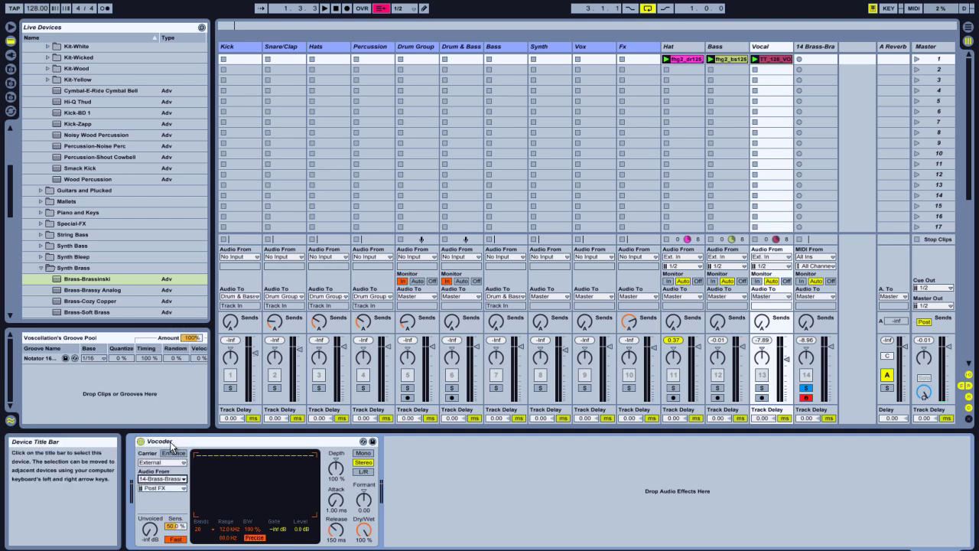
{"action": "left_click", "coordinate": [761, 388]}
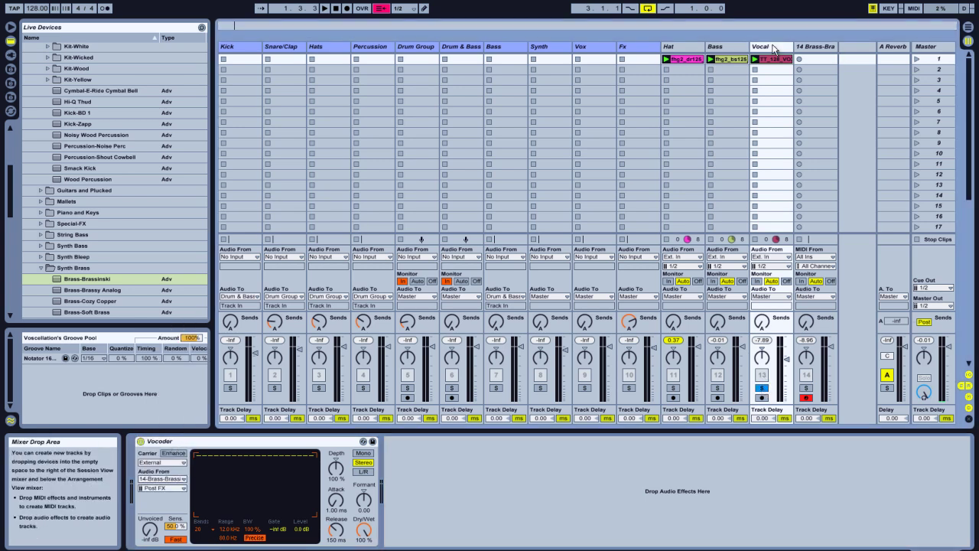
{"action": "left_click", "coordinate": [755, 61]}
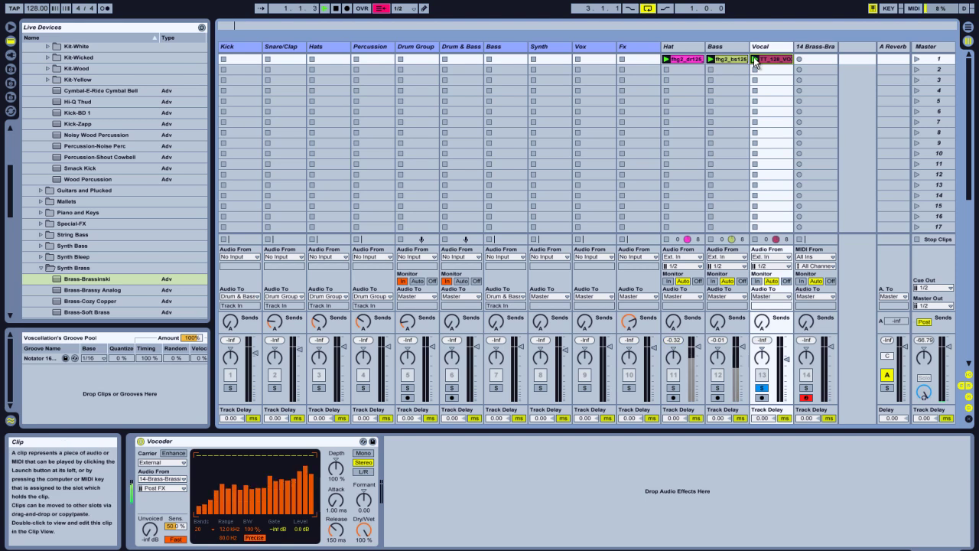
Step: Create a MIDI clip on the brass track with a C3 note spanning the whole bar, and play scene 1 with brass and Vocal soloed
{"action": "double_click", "coordinate": [816, 61]}
{"action": "double_click", "coordinate": [376, 520]}
{"action": "left_click_drag", "start_coordinate": [399, 520], "coordinate": [968, 519]}
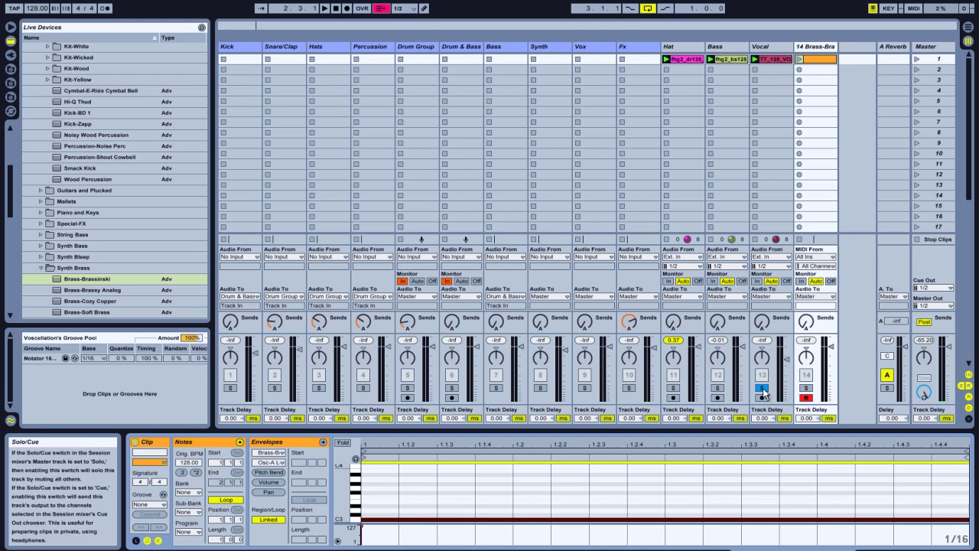
{"action": "left_click", "coordinate": [809, 388]}
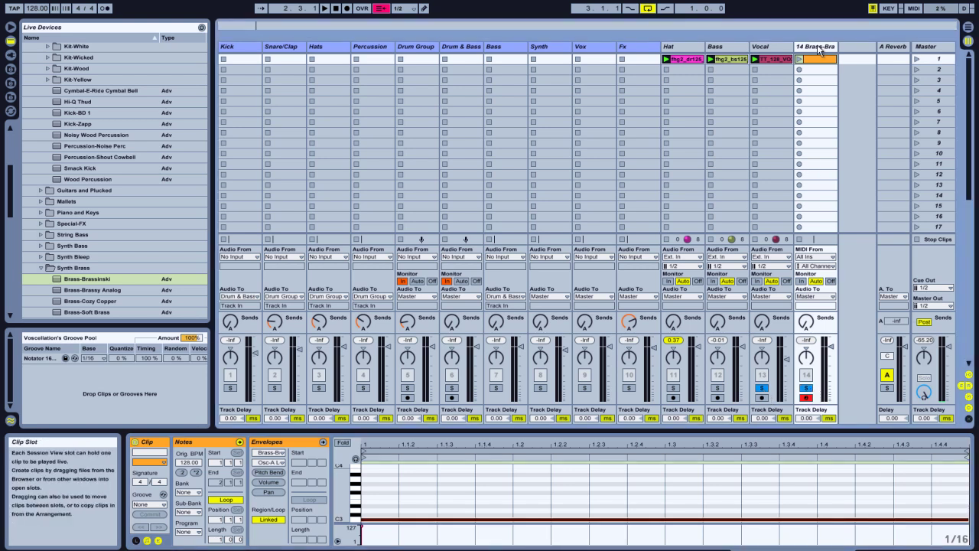
{"action": "left_click", "coordinate": [917, 59]}
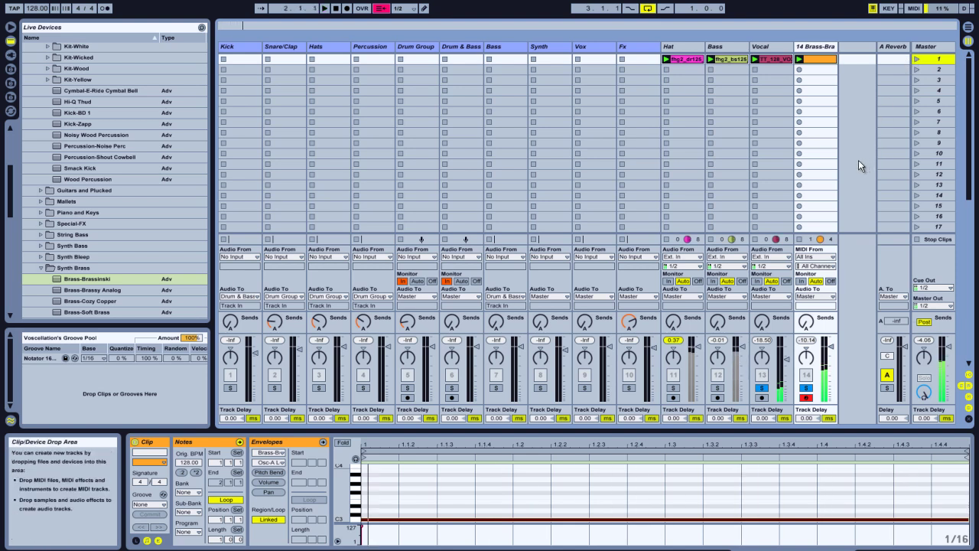
Step: Play scene 1 with only the Vocal track soloed, and display that track's Vocoder while auditioning it
{"action": "left_click", "coordinate": [808, 390]}
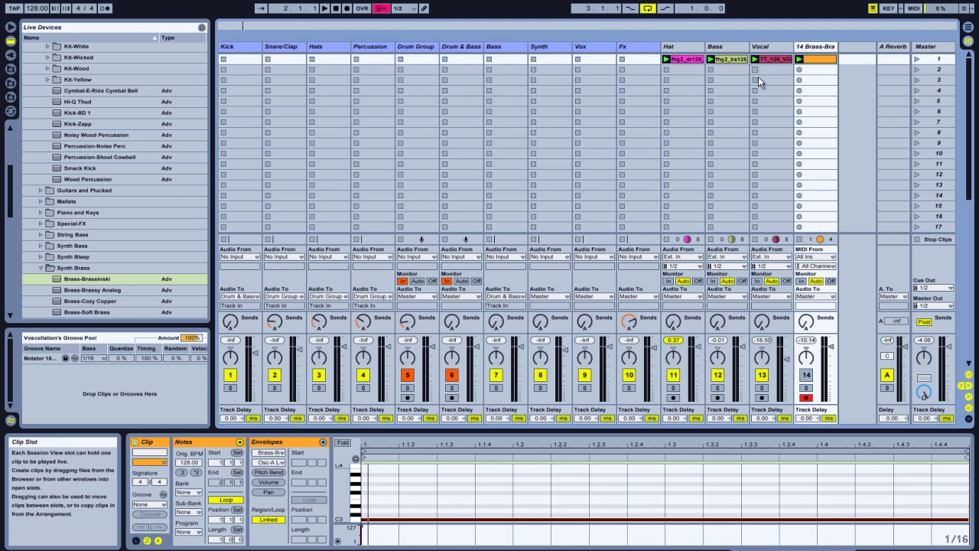
{"action": "left_click", "coordinate": [761, 388]}
{"action": "left_click", "coordinate": [916, 59]}
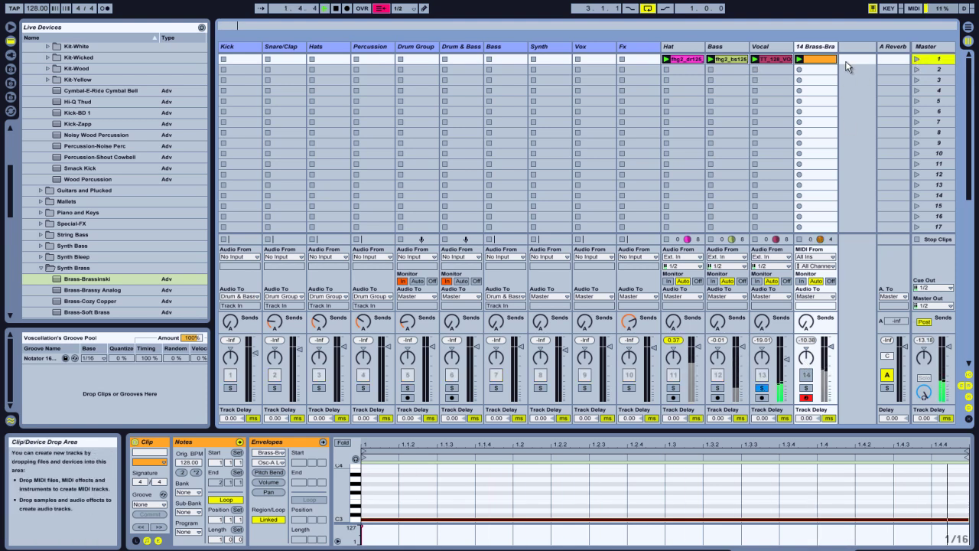
{"action": "left_click", "coordinate": [768, 48]}
{"action": "key", "text": "shift+Tab"}
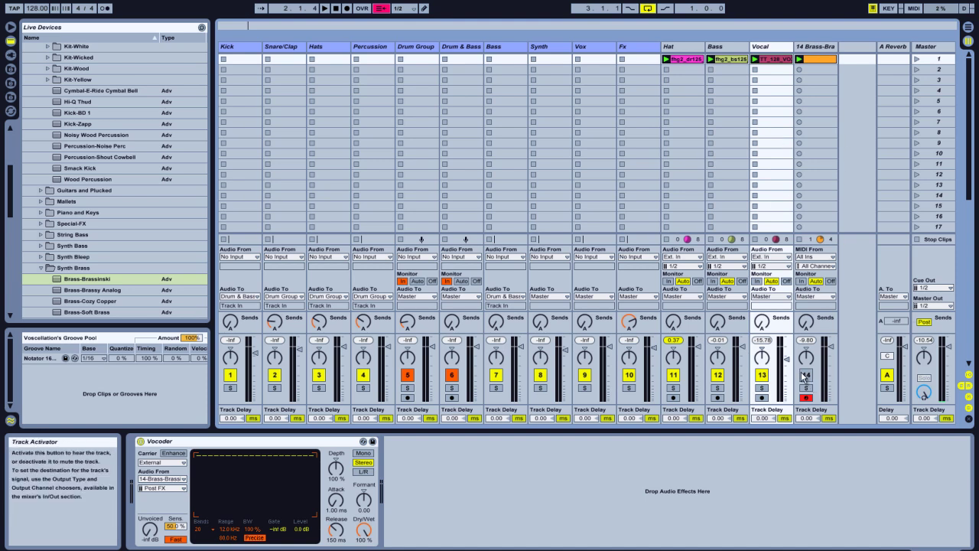
{"action": "left_click", "coordinate": [762, 388]}
{"action": "key", "text": "space"}
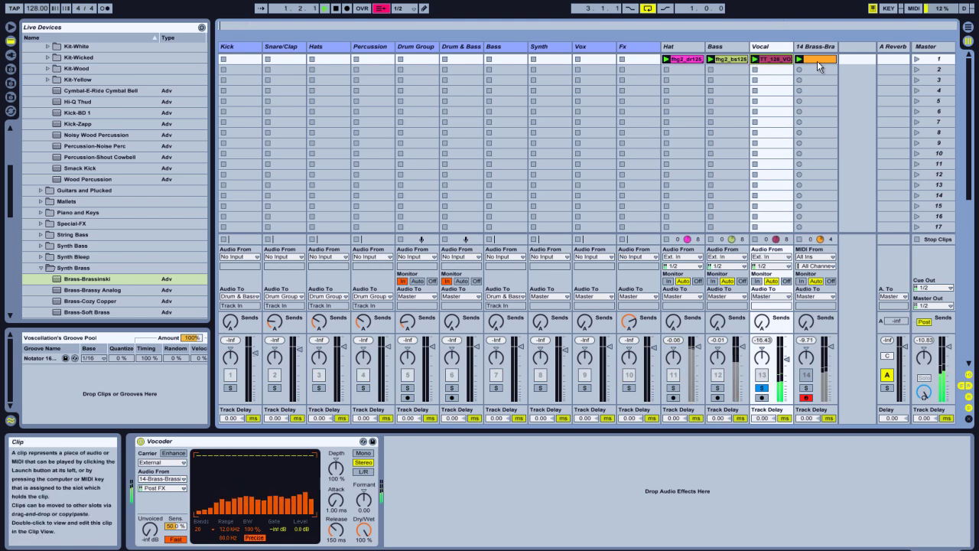
Step: In the brass track's clip, shorten the C3 note to end at 1.2.3 and add an E3 note filling the rest of the bar
{"action": "left_click", "coordinate": [817, 62]}
{"action": "left_click", "coordinate": [962, 520]}
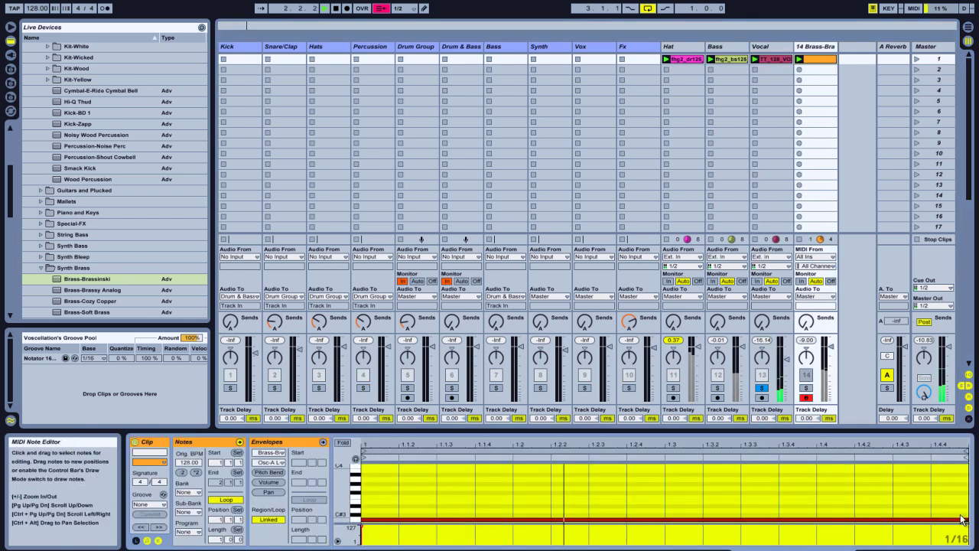
{"action": "left_click", "coordinate": [964, 520]}
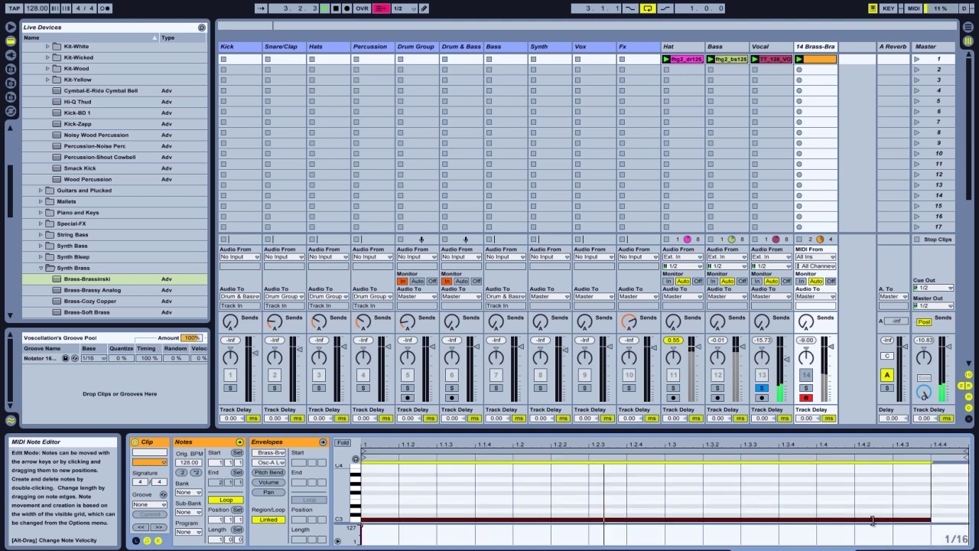
{"action": "double_click", "coordinate": [607, 500]}
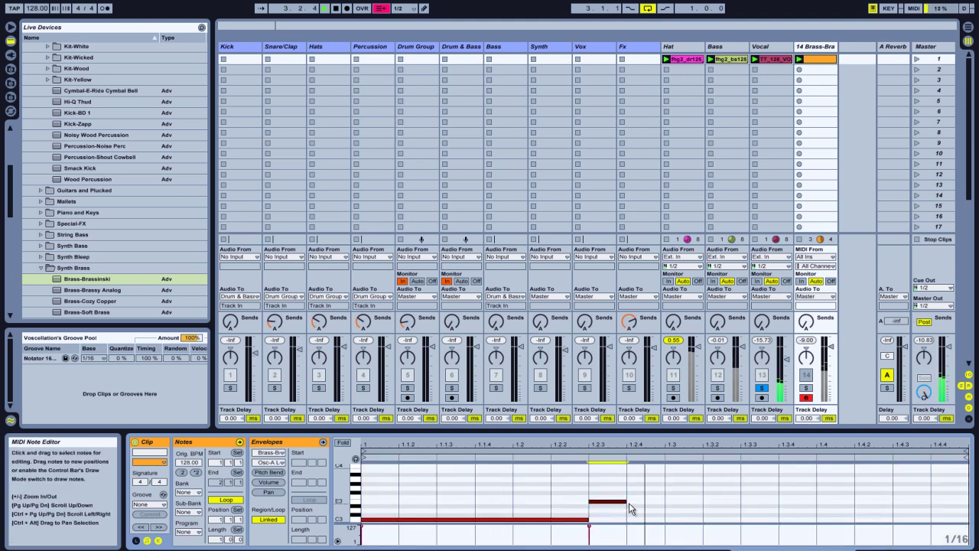
{"action": "left_click_drag", "start_coordinate": [627, 502], "coordinate": [960, 503]}
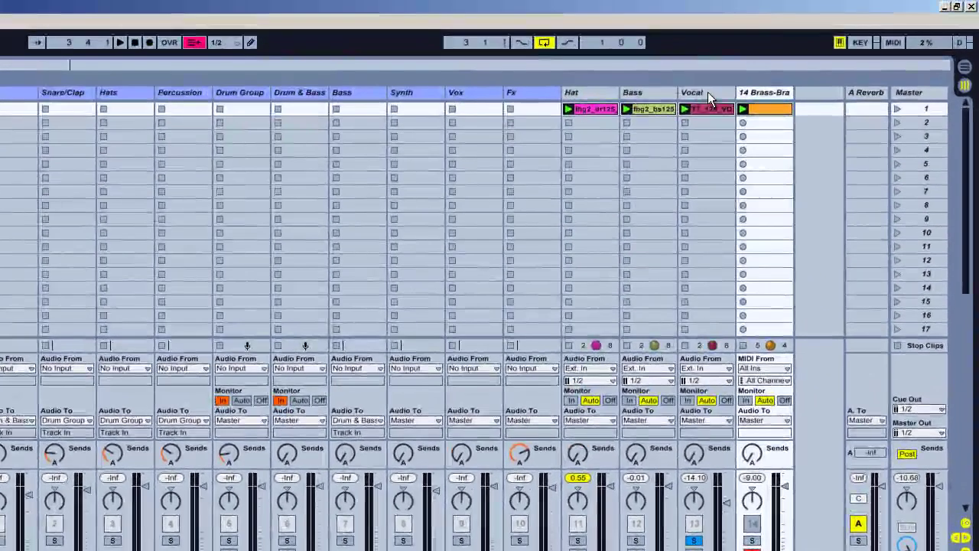
Step: In the Vocal track's Vocoder, draw uneven levels across the filter bands and turn on Enhance
{"action": "left_click", "coordinate": [772, 47]}
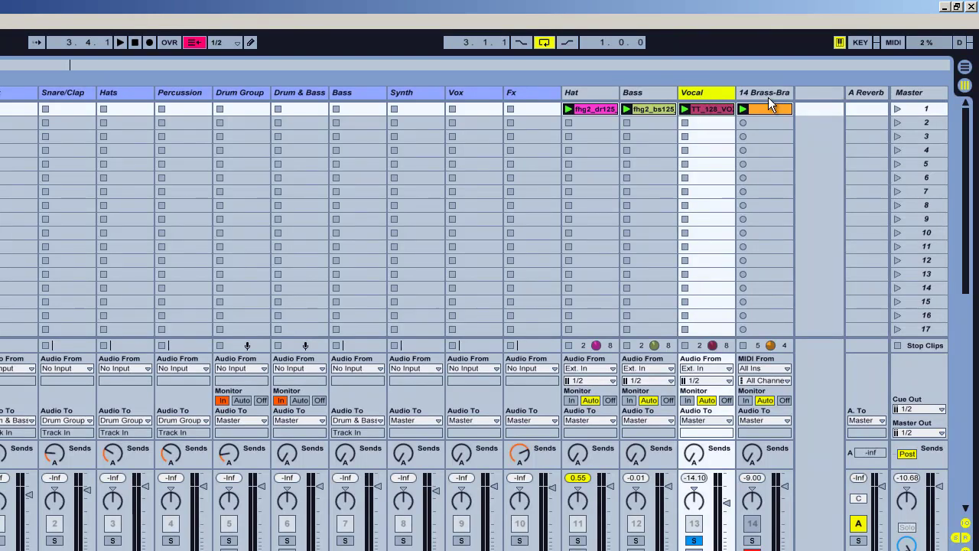
{"action": "left_click", "coordinate": [714, 89]}
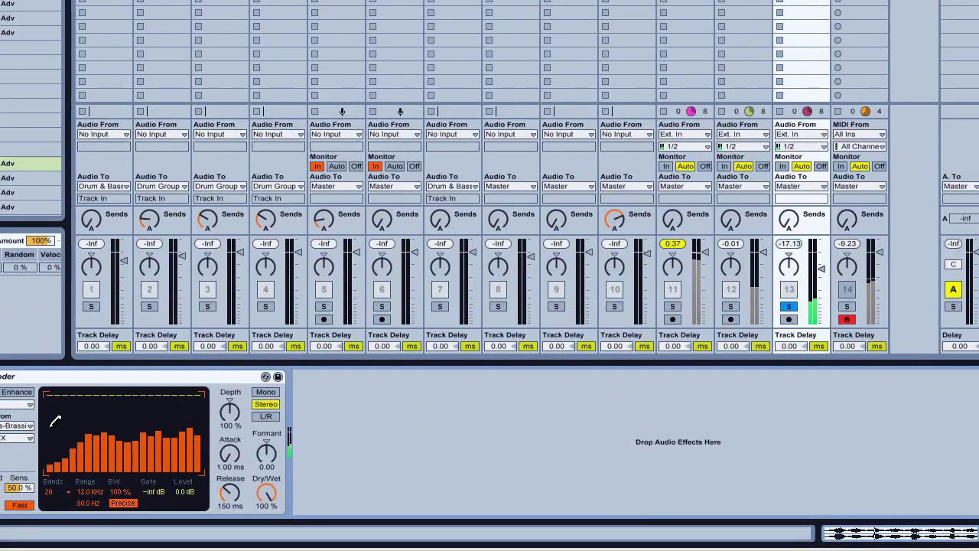
{"action": "mouse_move", "coordinate": [55, 420]}
{"action": "left_mouse_down"}
{"action": "mouse_move", "coordinate": [93, 428]}
{"action": "mouse_move", "coordinate": [117, 420]}
{"action": "mouse_move", "coordinate": [124, 403]}
{"action": "mouse_move", "coordinate": [171, 428]}
{"action": "mouse_move", "coordinate": [173, 409]}
{"action": "mouse_move", "coordinate": [201, 421]}
{"action": "left_mouse_up"}
{"action": "left_click", "coordinate": [23, 394]}
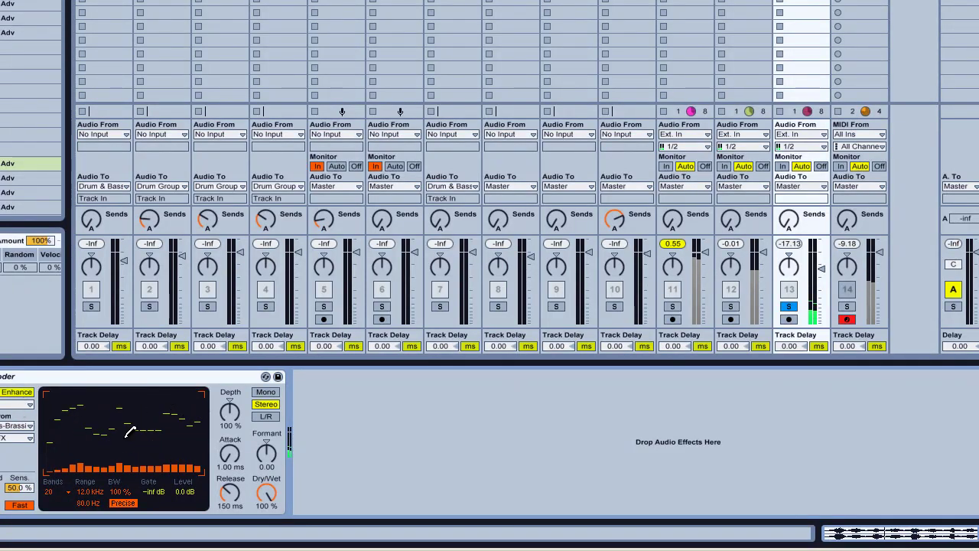
Step: Set the Vocal track's Vocoder Release to 584 ms and its Dry/Wet to 57 %
{"action": "mouse_move", "coordinate": [230, 492]}
{"action": "left_mouse_down"}
{"action": "mouse_move", "coordinate": [235, 500]}
{"action": "mouse_move", "coordinate": [233, 484]}
{"action": "left_mouse_up"}
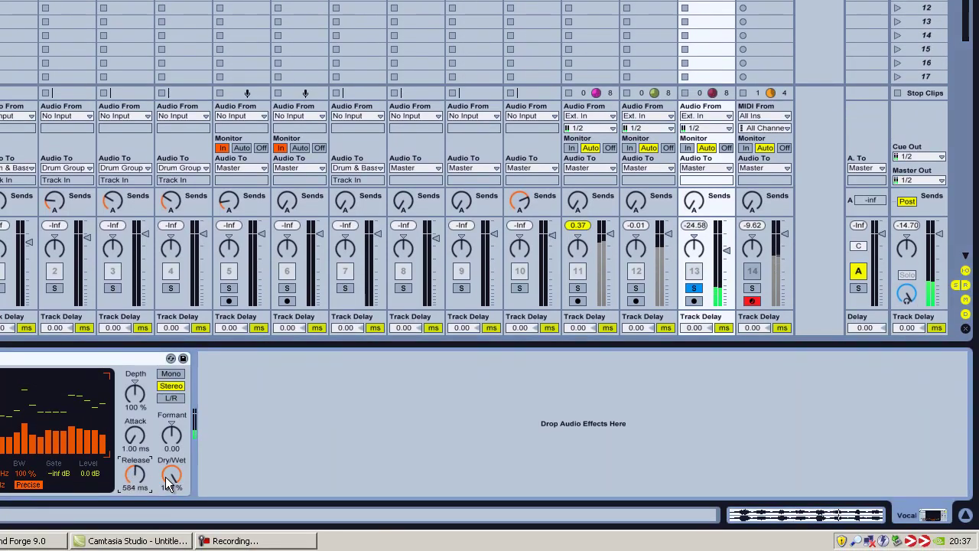
{"action": "mouse_move", "coordinate": [166, 477]}
{"action": "left_mouse_down"}
{"action": "mouse_move", "coordinate": [166, 509]}
{"action": "mouse_move", "coordinate": [165, 492]}
{"action": "left_mouse_up"}
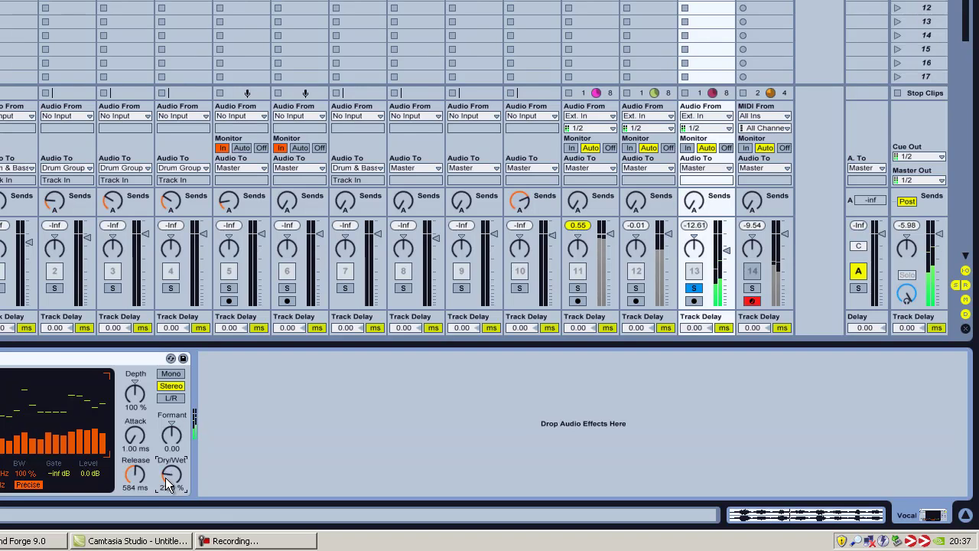
{"action": "scroll", "coordinate": [165, 477], "scroll_direction": "down", "scroll_amount": 3}
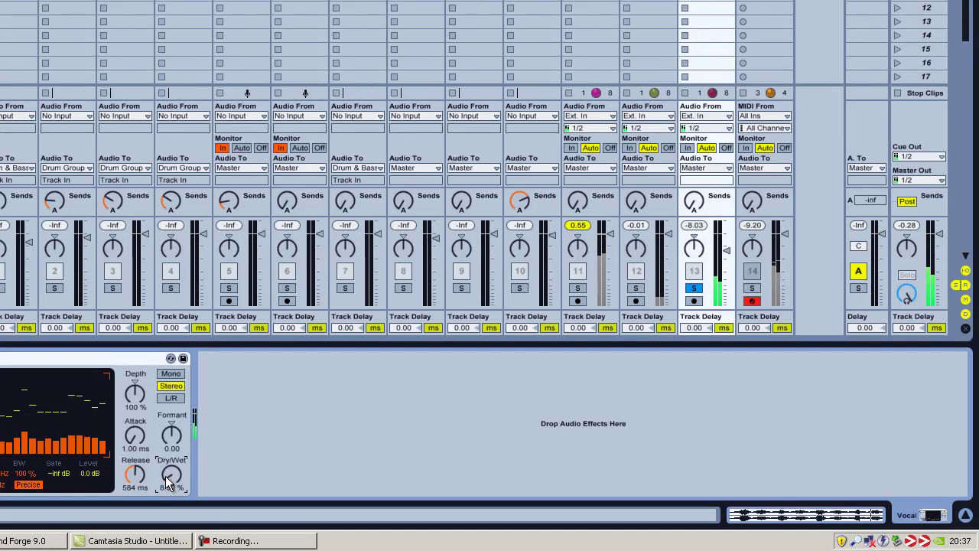
{"action": "scroll", "coordinate": [165, 476], "scroll_direction": "up", "scroll_amount": 3}
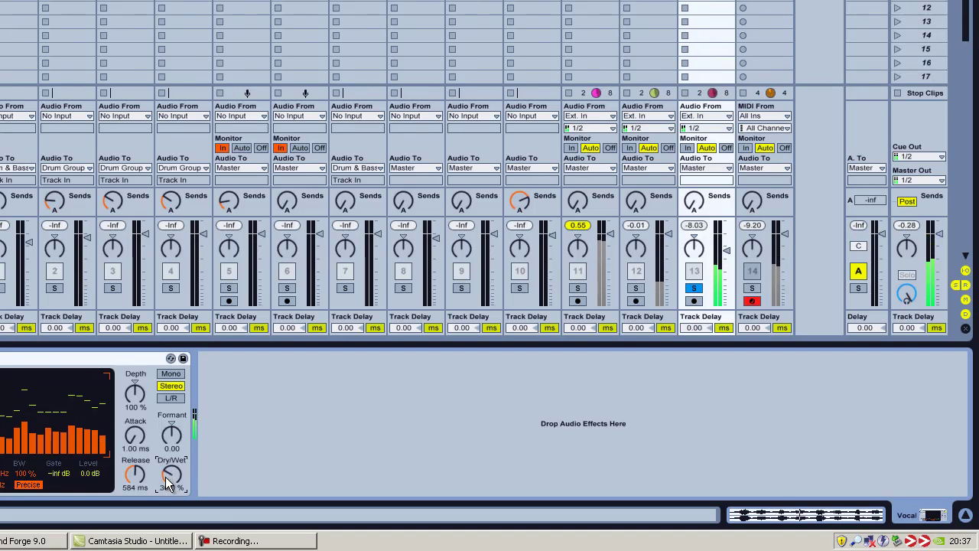
{"action": "scroll", "coordinate": [165, 476], "scroll_direction": "up", "scroll_amount": 2}
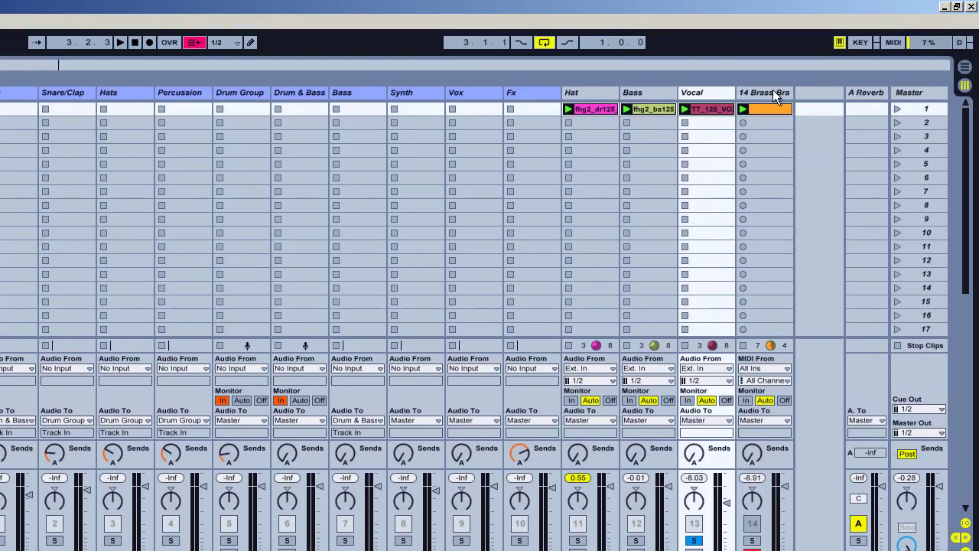
Step: Insert a new return track next to the A Reverb return
{"action": "left_click", "coordinate": [772, 90]}
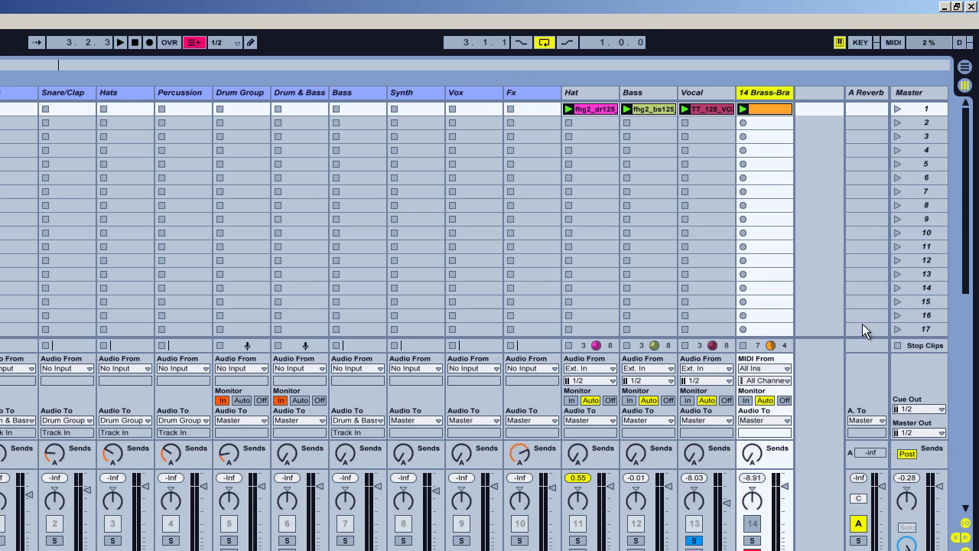
{"action": "left_click", "coordinate": [864, 93]}
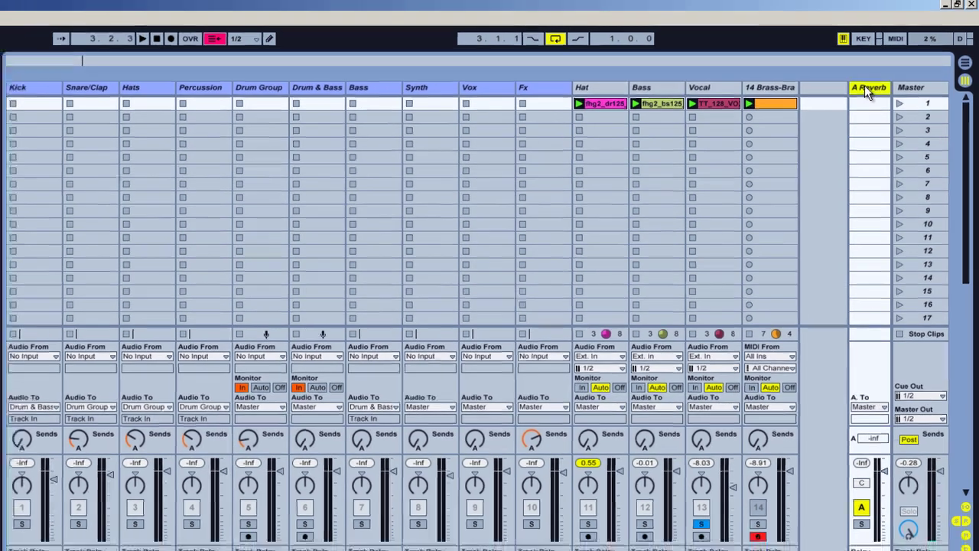
{"action": "right_click", "coordinate": [864, 92]}
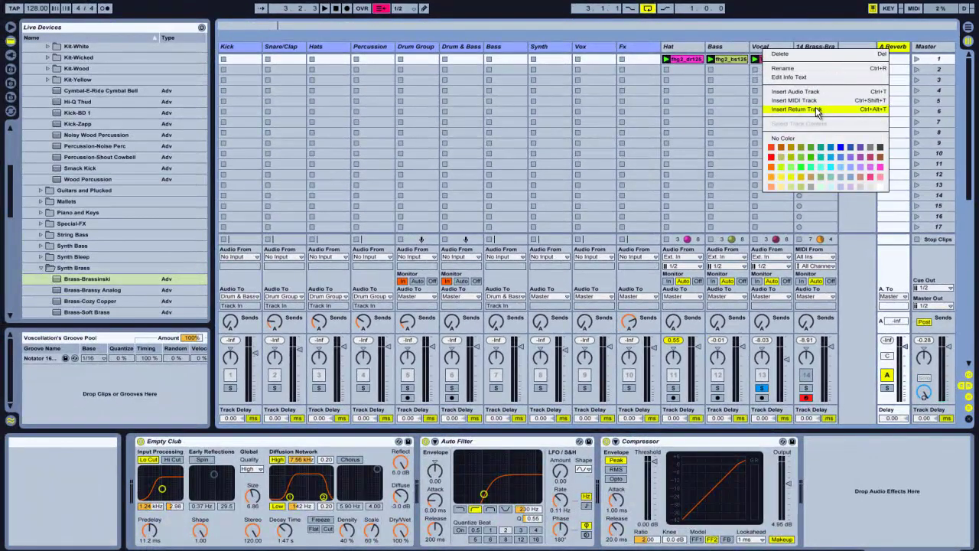
{"action": "left_click", "coordinate": [815, 110]}
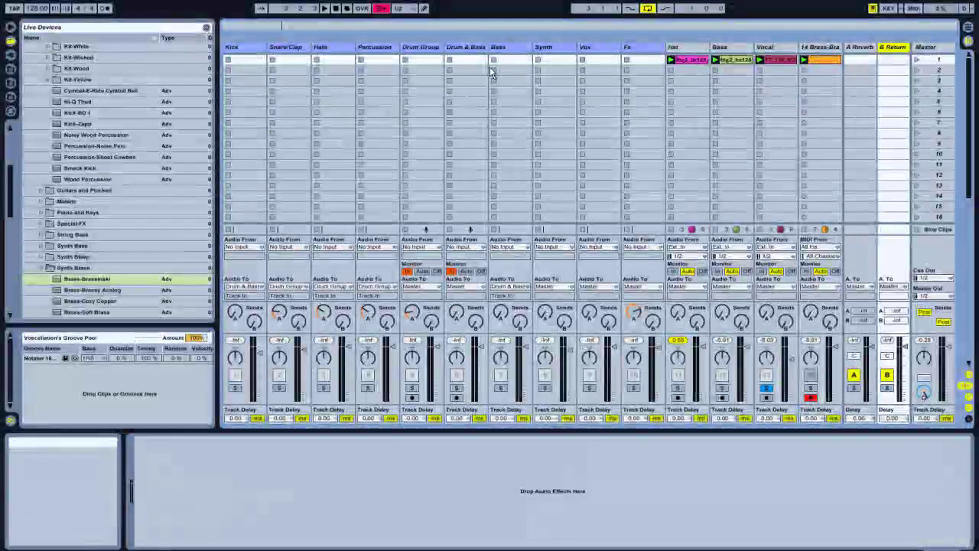
Step: Delete the Vocoder from the Vocal track
{"action": "left_click", "coordinate": [772, 47]}
{"action": "left_click", "coordinate": [253, 442]}
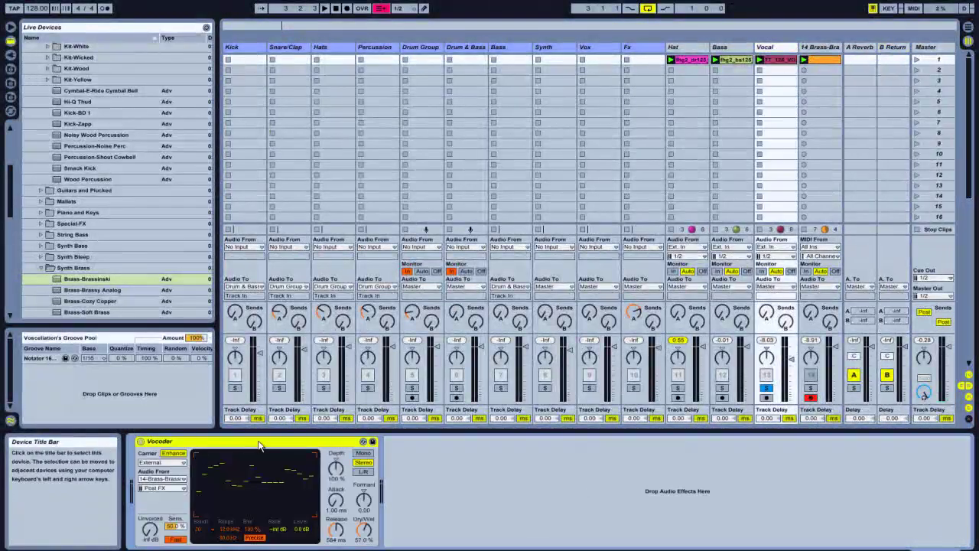
{"action": "key", "text": "Delete"}
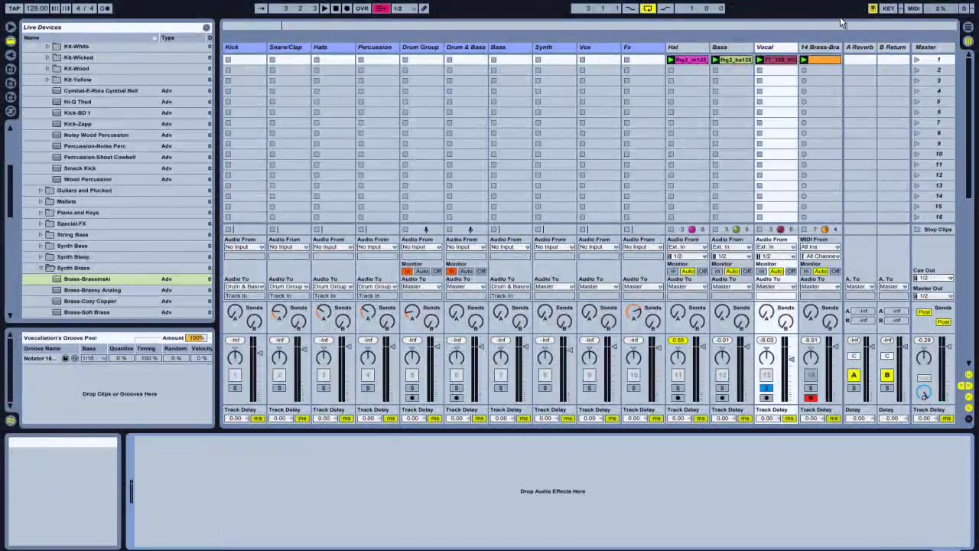
Step: Add the Vocoder audio effect to the B return track
{"action": "left_click", "coordinate": [892, 47]}
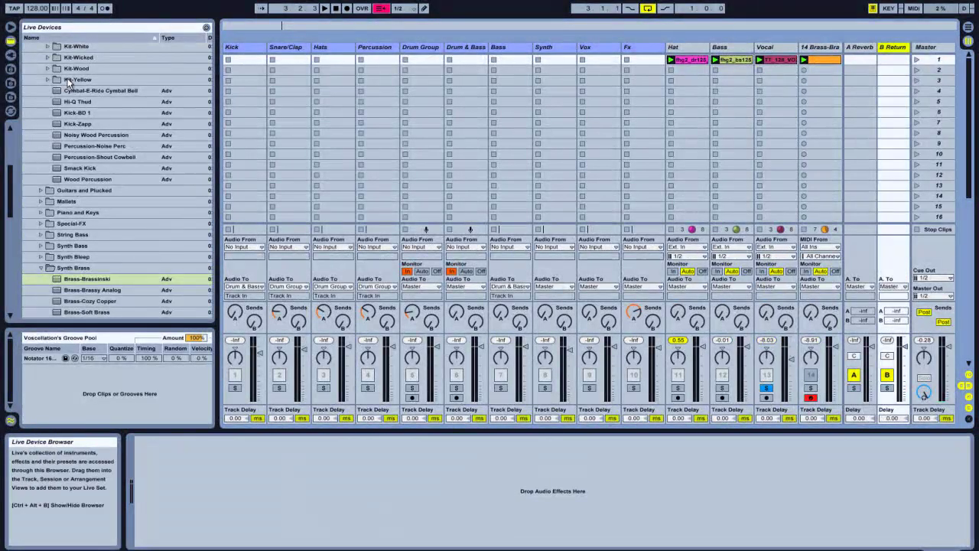
{"action": "left_click", "coordinate": [11, 41]}
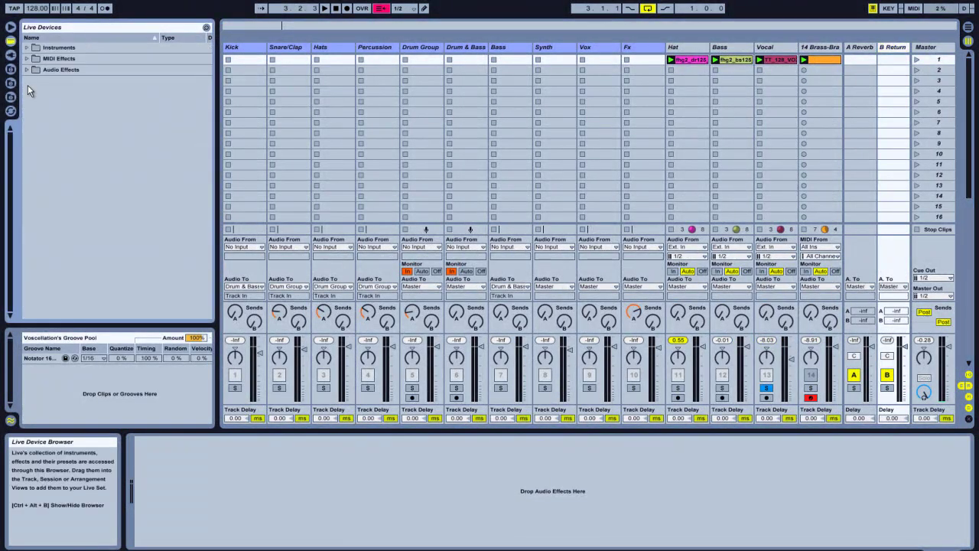
{"action": "left_click", "coordinate": [26, 71]}
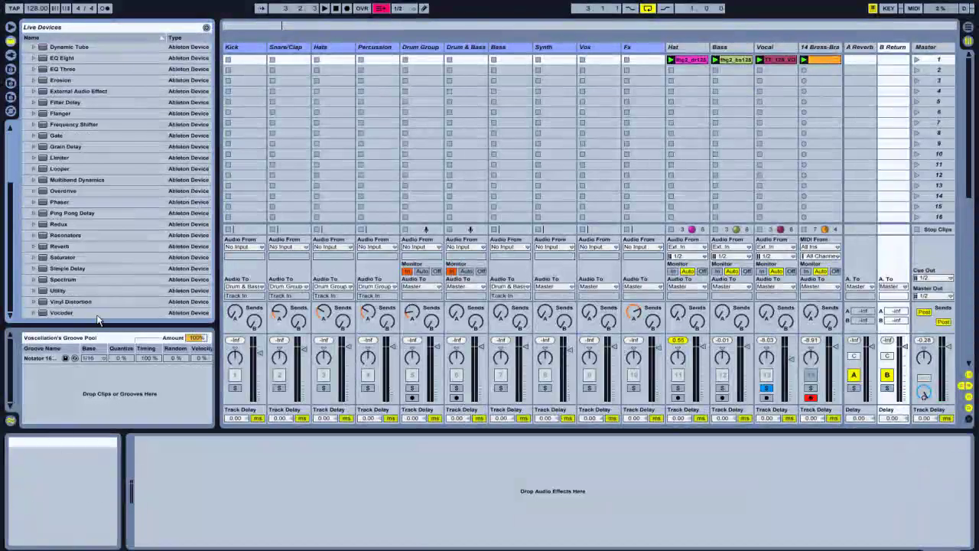
{"action": "left_click", "coordinate": [85, 314]}
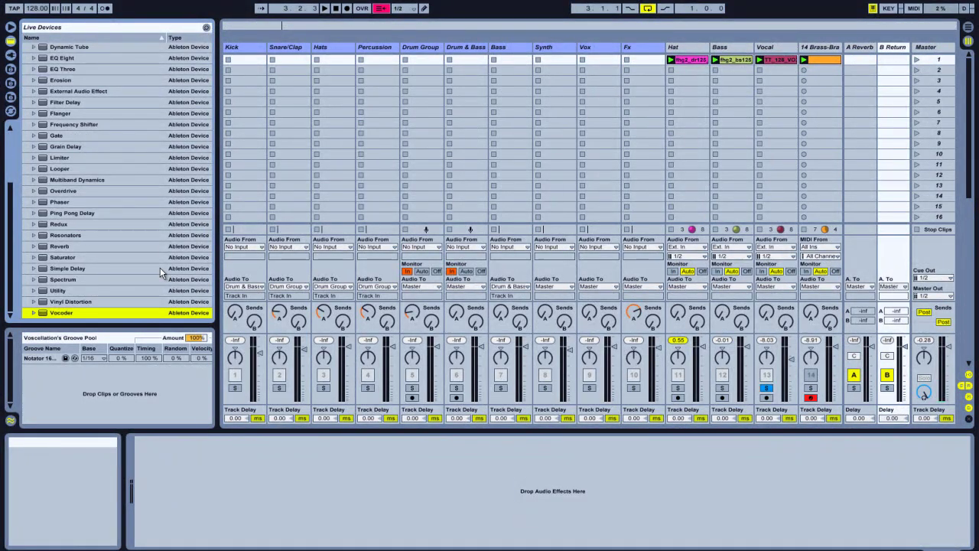
{"action": "left_click_drag", "start_coordinate": [123, 347], "coordinate": [306, 489]}
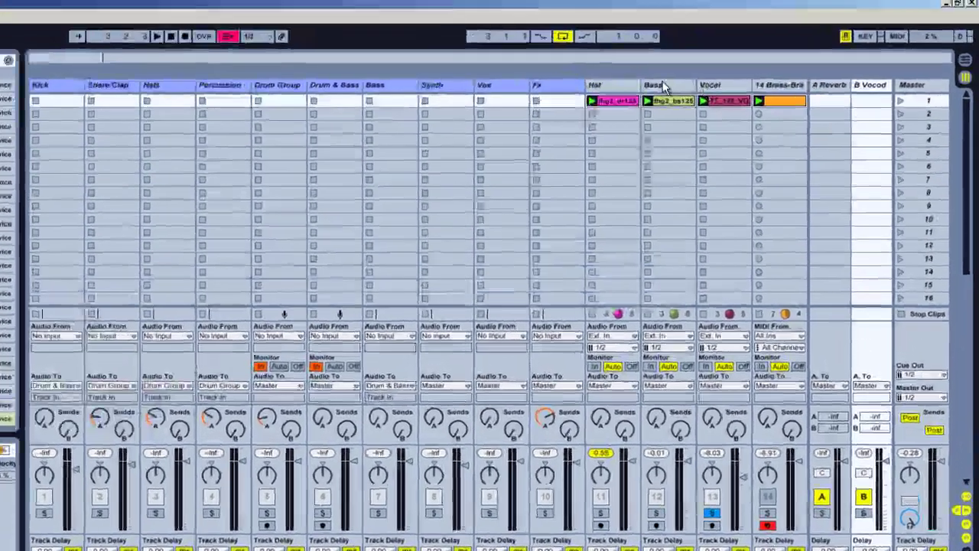
Step: In the brass track's Operator, lower oscillator B's level to -68 dB and set oscillator A's Fine value to 25
{"action": "left_click", "coordinate": [680, 44]}
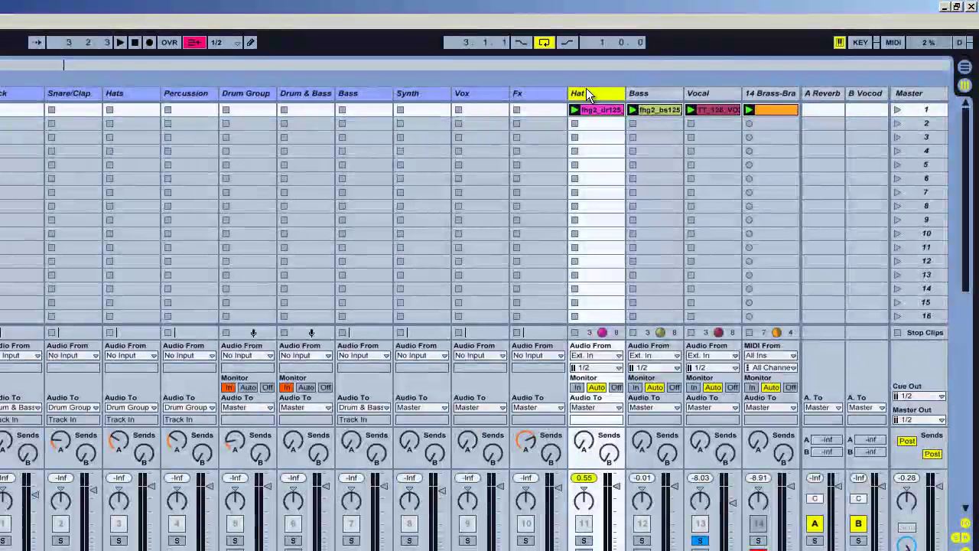
{"action": "left_click", "coordinate": [769, 92]}
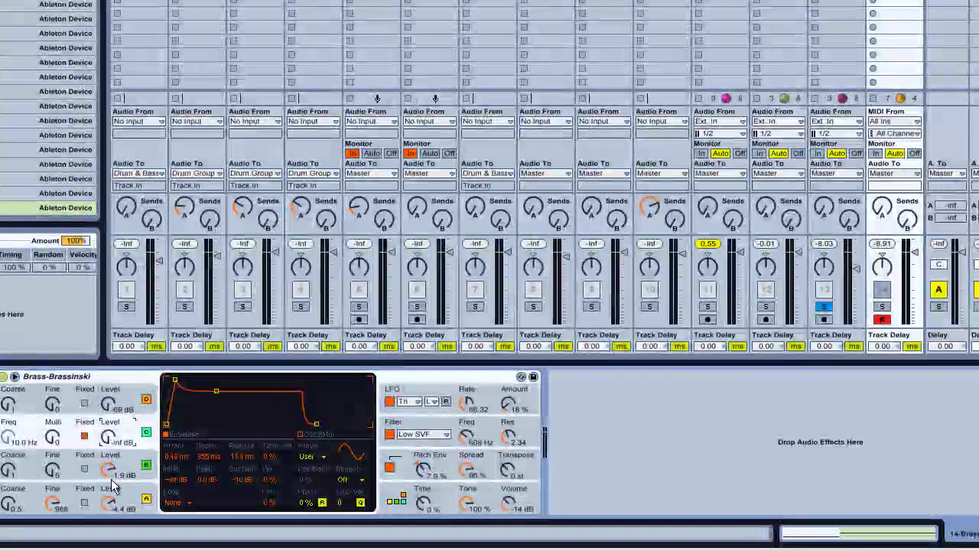
{"action": "left_click", "coordinate": [110, 468]}
{"action": "left_click", "coordinate": [54, 508]}
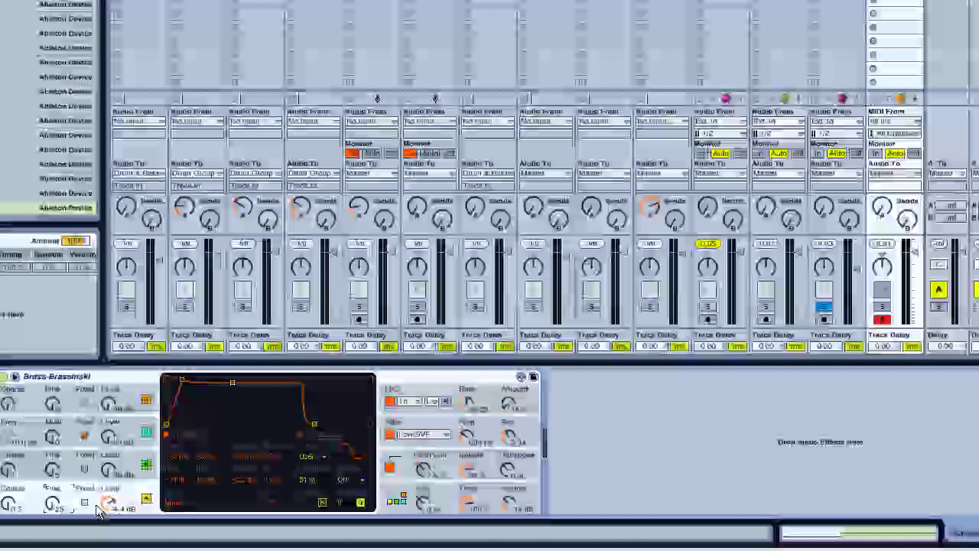
{"action": "left_click", "coordinate": [109, 503]}
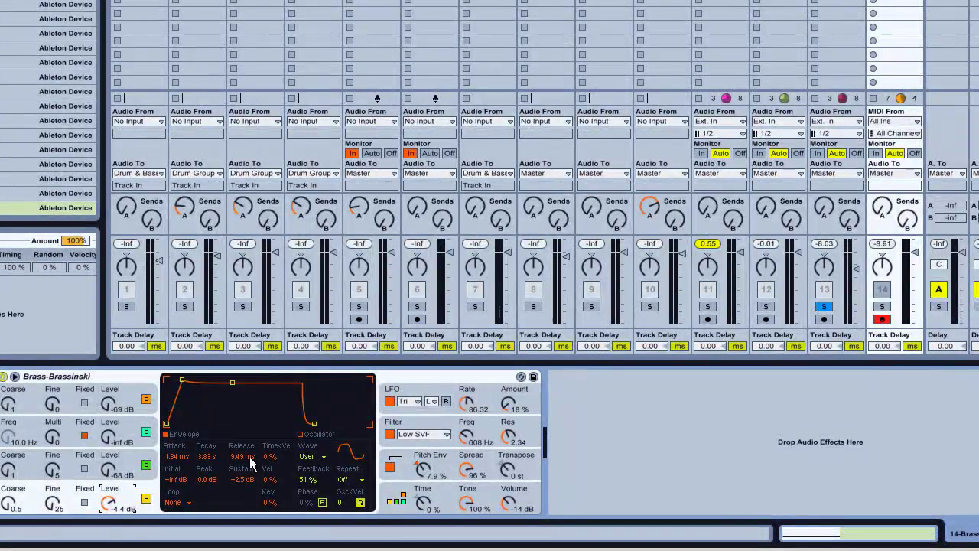
Step: Switch Operator's oscillator A to the NoW noise waveform and reduce its envelope attack to 0.00 ms
{"action": "left_click", "coordinate": [312, 455]}
{"action": "left_click", "coordinate": [320, 436]}
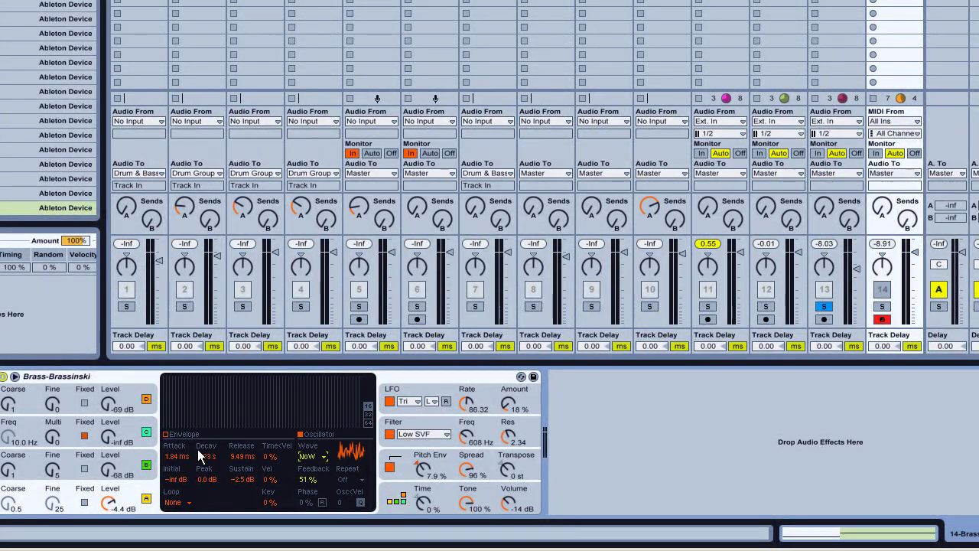
{"action": "left_click_drag", "start_coordinate": [185, 457], "coordinate": [185, 489]}
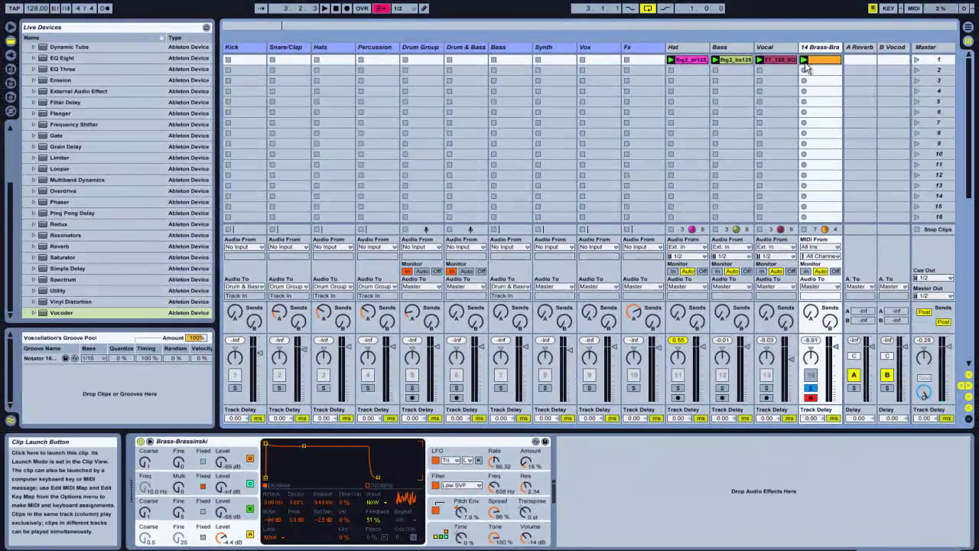
Step: Play the brass track's clip soloed, and show the Vocoder on the B return track
{"action": "left_click", "coordinate": [805, 64]}
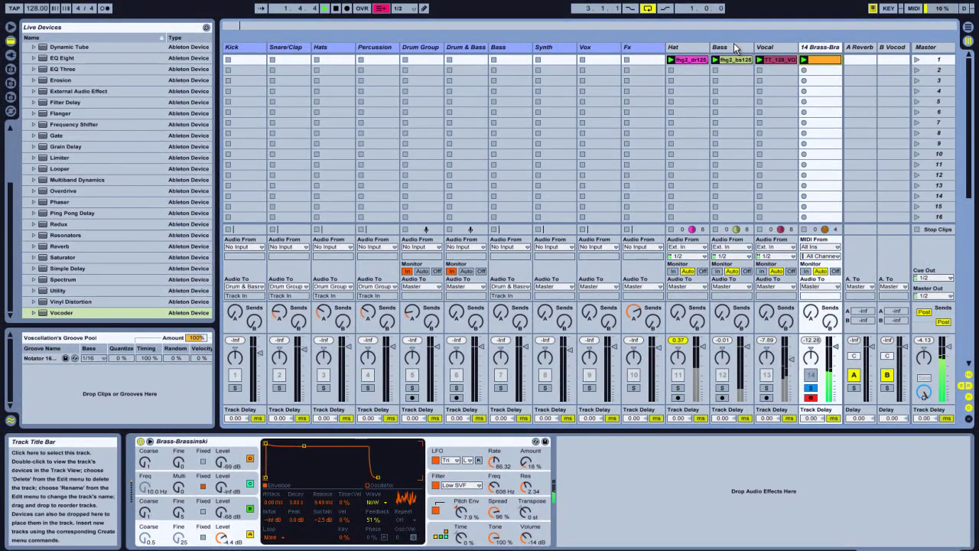
{"action": "left_click", "coordinate": [892, 47]}
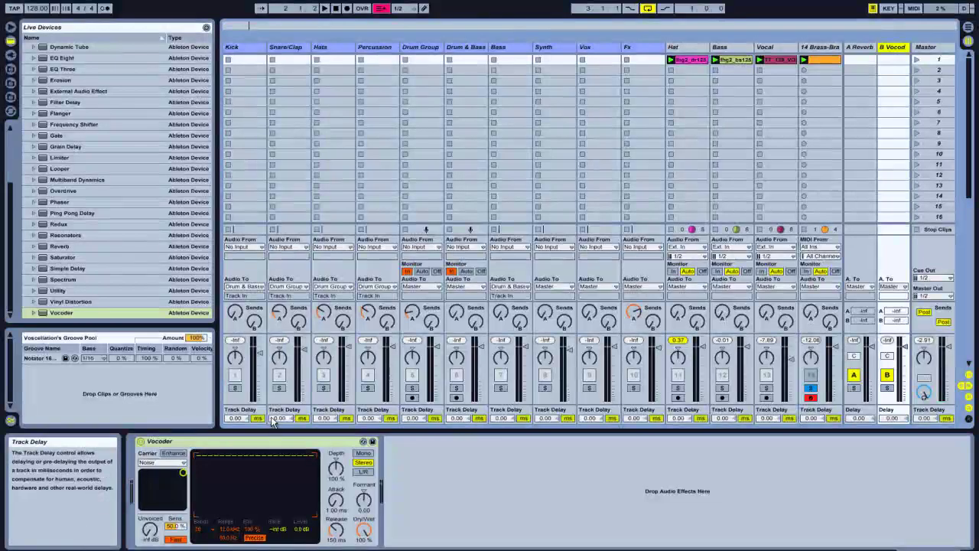
Step: Set the carrier of the B return track's Vocoder to External, taking its audio from the brass Operator track
{"action": "left_click", "coordinate": [171, 463]}
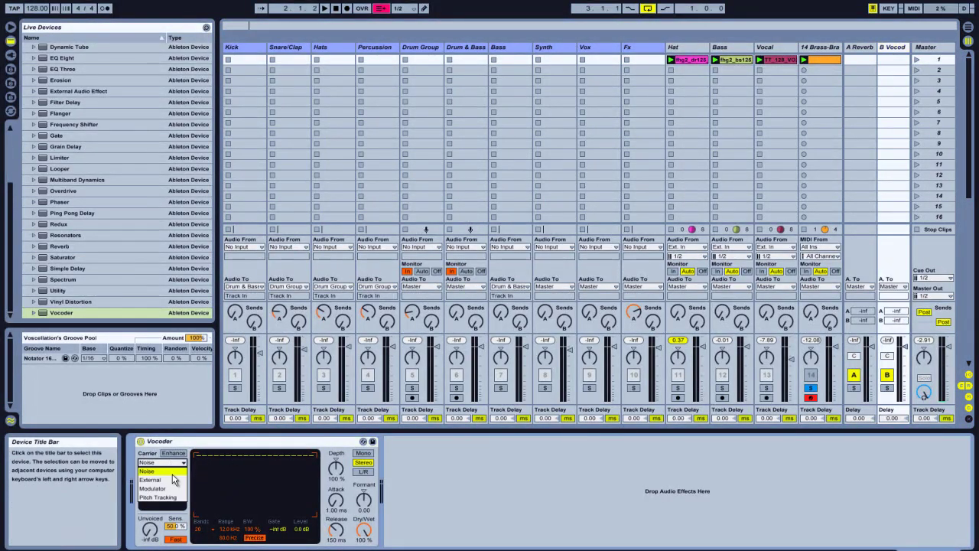
{"action": "left_click", "coordinate": [169, 481]}
{"action": "left_click", "coordinate": [170, 478]}
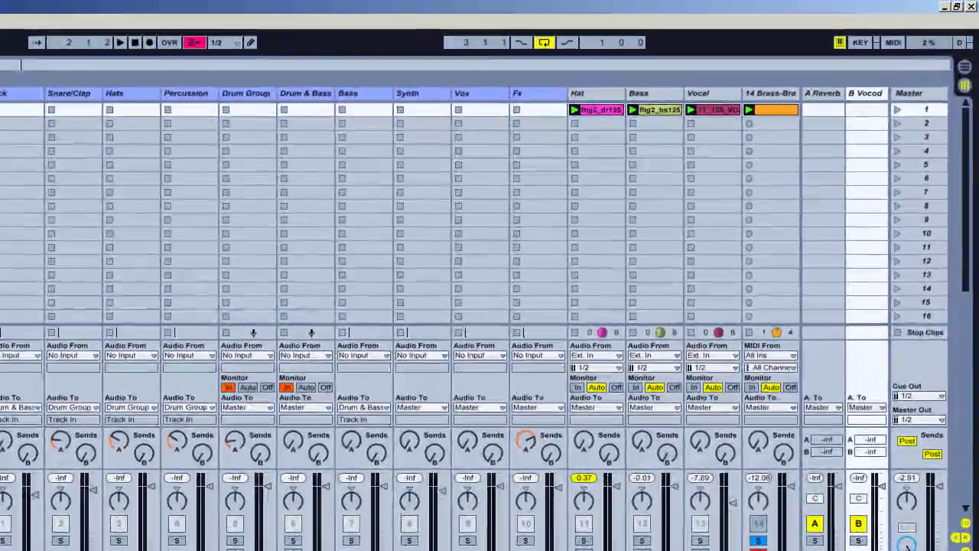
Step: Rename the brass track as White Noise and give it the white track colour
{"action": "right_click", "coordinate": [819, 48]}
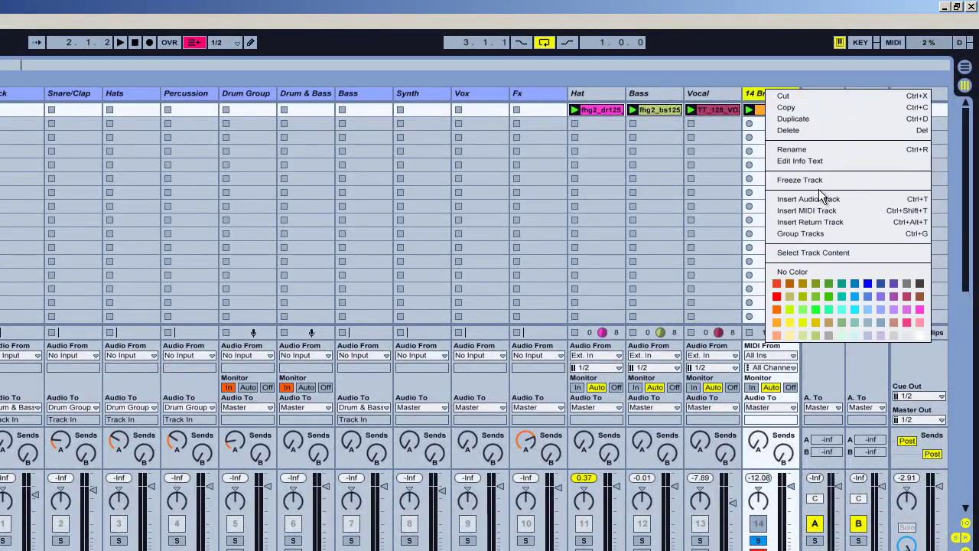
{"action": "left_click", "coordinate": [804, 146]}
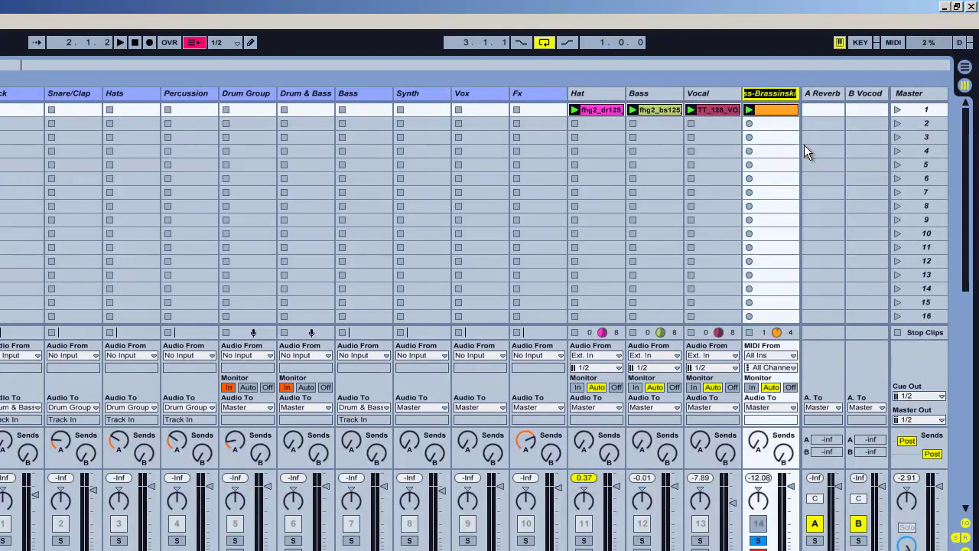
{"action": "type", "text": "White Noise"}
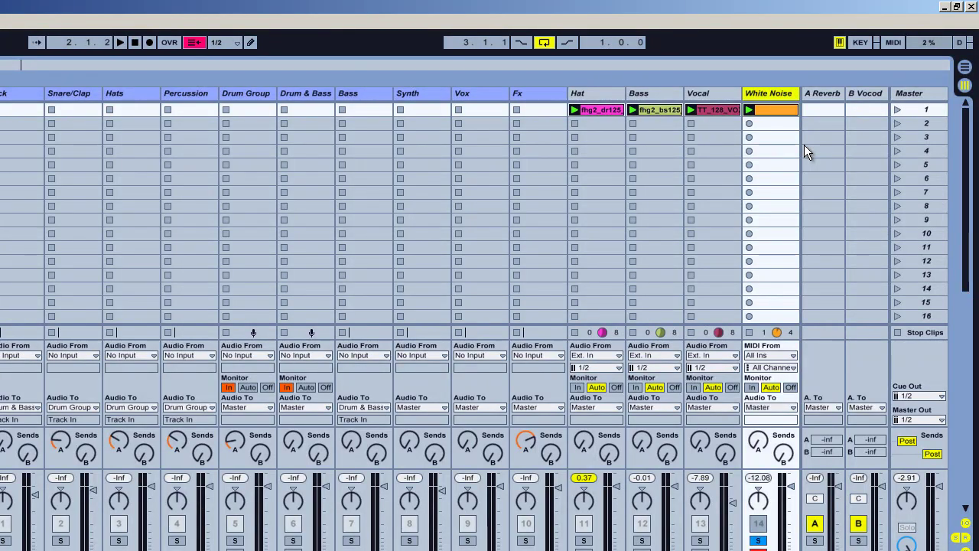
{"action": "right_click", "coordinate": [758, 90]}
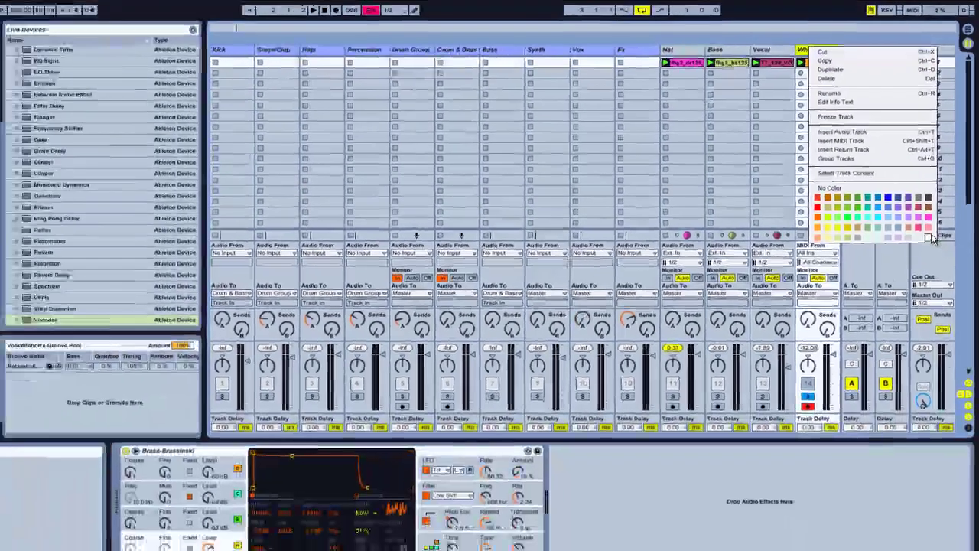
{"action": "left_click", "coordinate": [928, 233]}
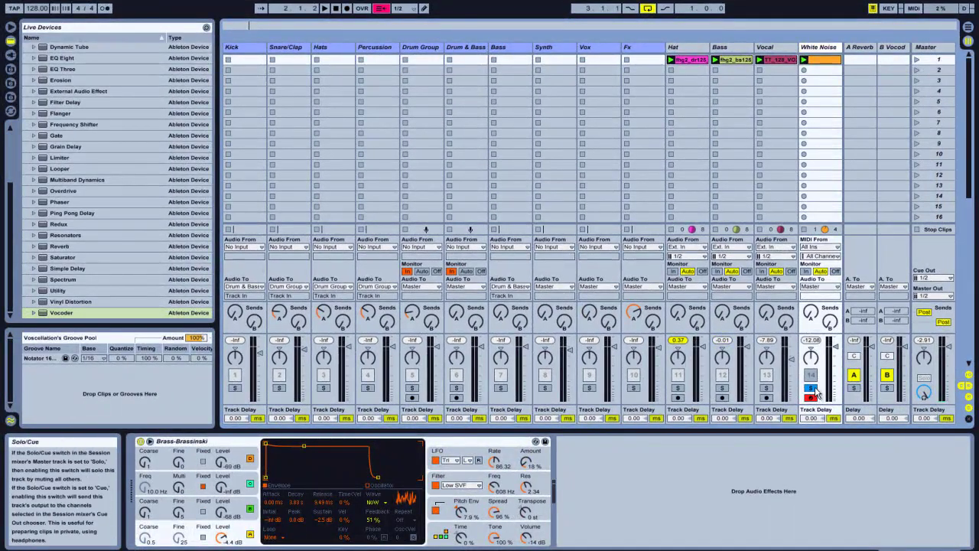
Step: Unsolo the White Noise track, then play the Hat clip soloed with its send to return B turned fully up
{"action": "left_click", "coordinate": [892, 47]}
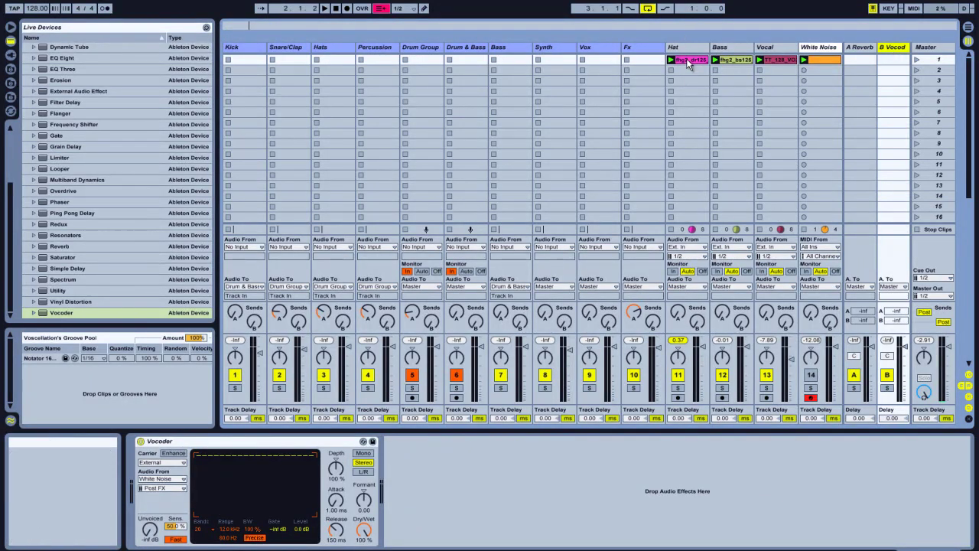
{"action": "left_click", "coordinate": [678, 389]}
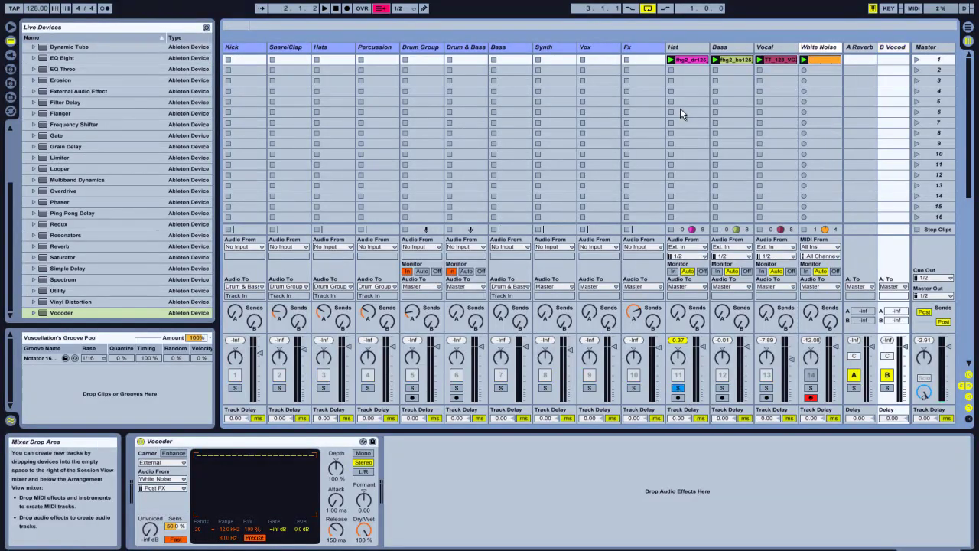
{"action": "left_click", "coordinate": [671, 60]}
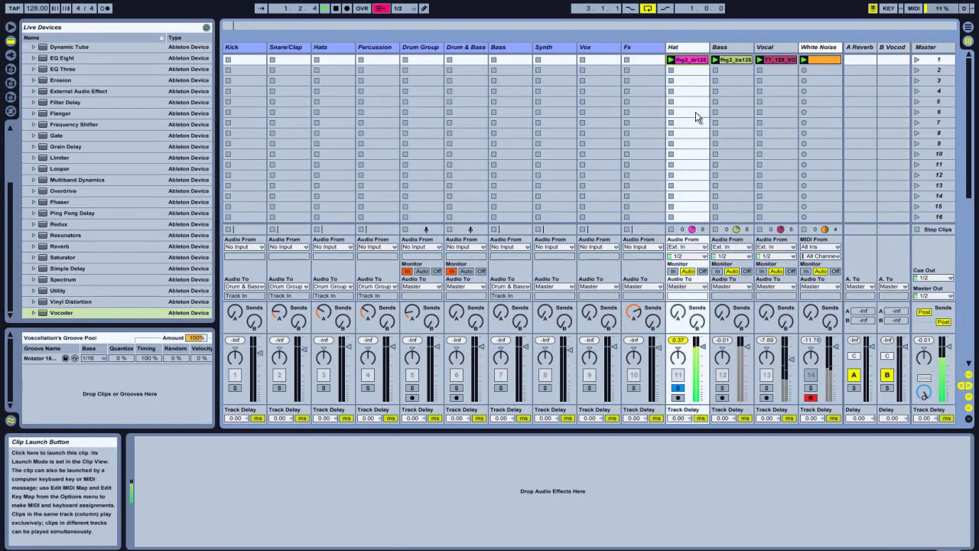
{"action": "left_click_drag", "start_coordinate": [698, 338], "coordinate": [699, 335]}
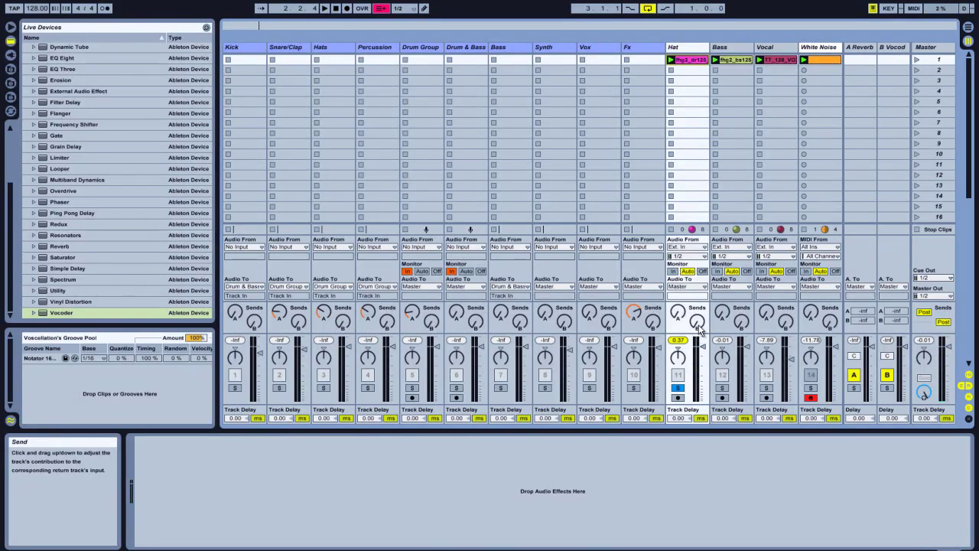
{"action": "left_click_drag", "start_coordinate": [697, 327], "coordinate": [697, 313]}
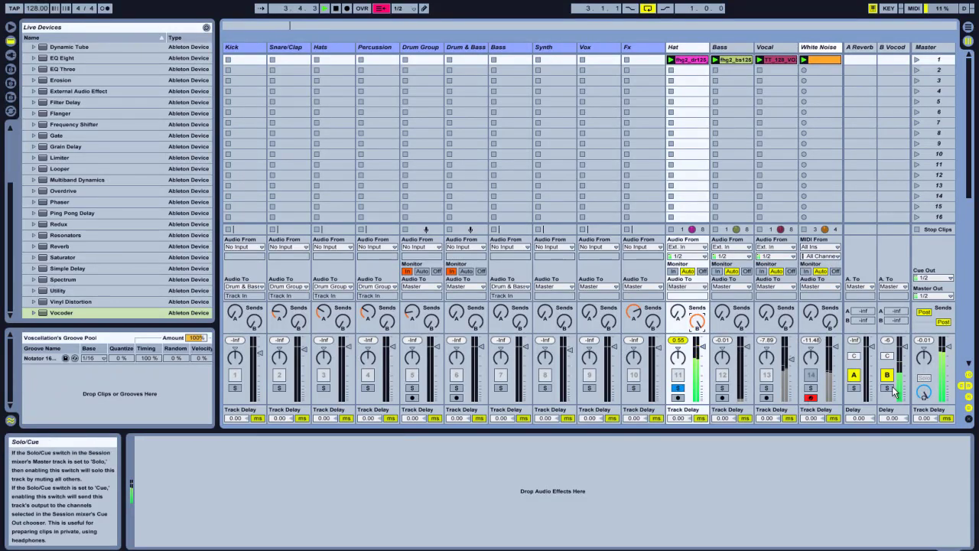
Step: Add the Audio Effect Rack after the Vocoder on the B return track and look through its devices
{"action": "left_click", "coordinate": [896, 46]}
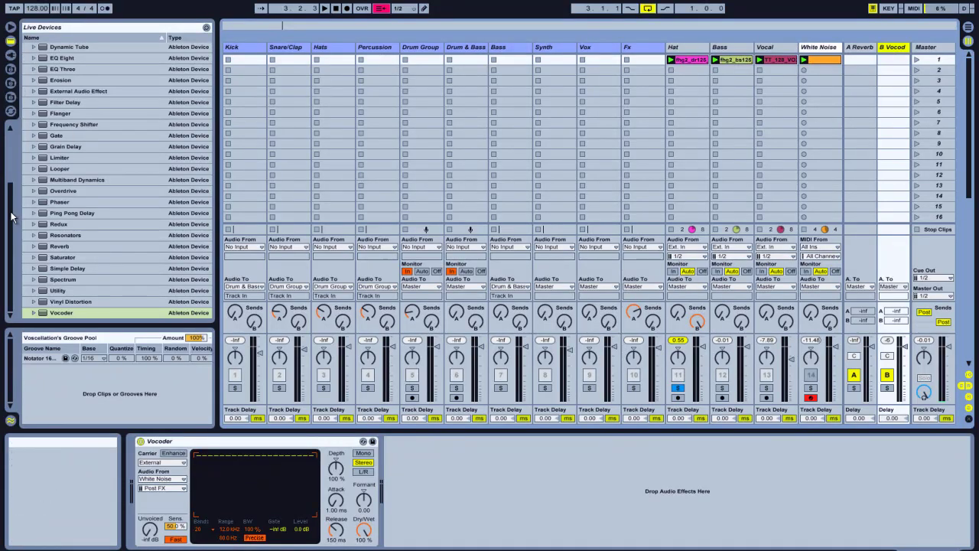
{"action": "left_click", "coordinate": [10, 110]}
{"action": "left_click", "coordinate": [59, 81]}
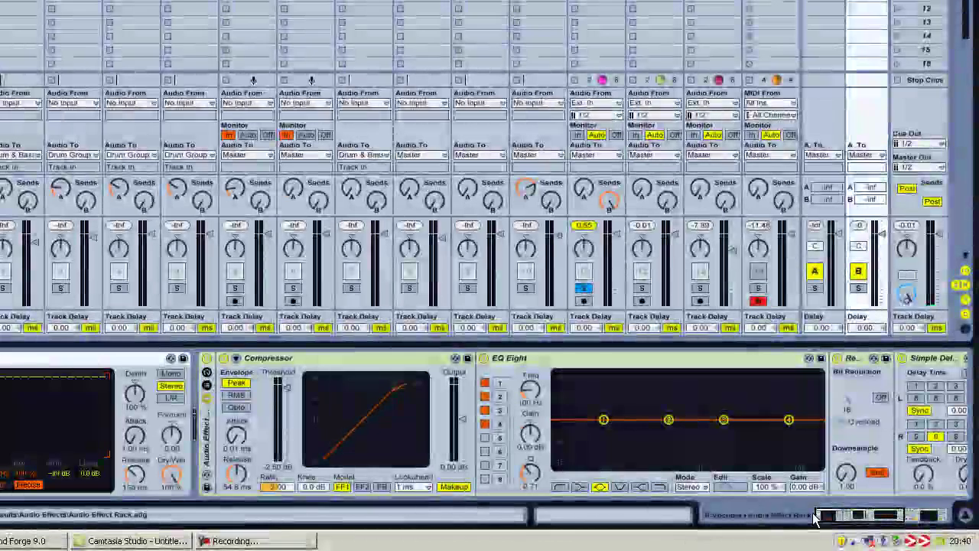
{"action": "left_click_drag", "start_coordinate": [833, 514], "coordinate": [772, 508]}
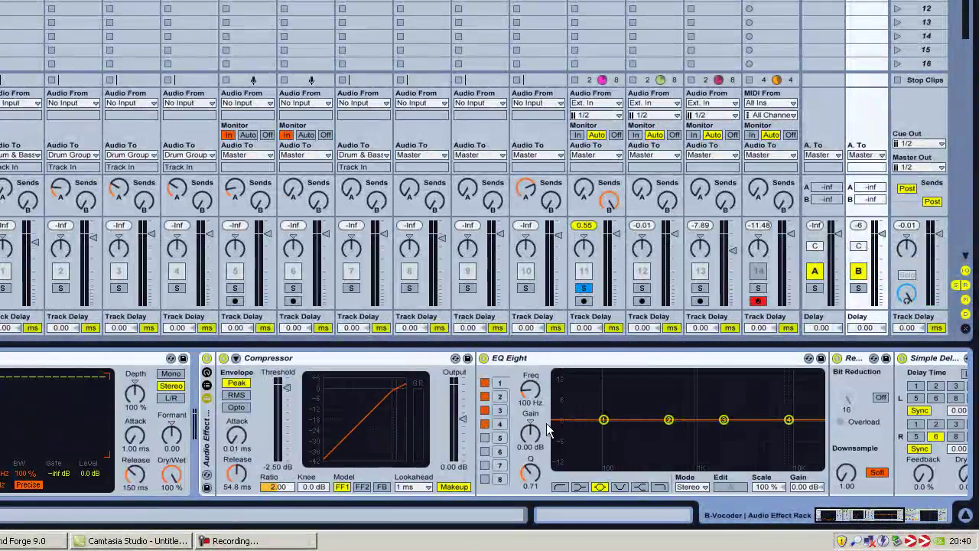
{"action": "scroll", "coordinate": [474, 425], "scroll_direction": "right", "scroll_amount": 5}
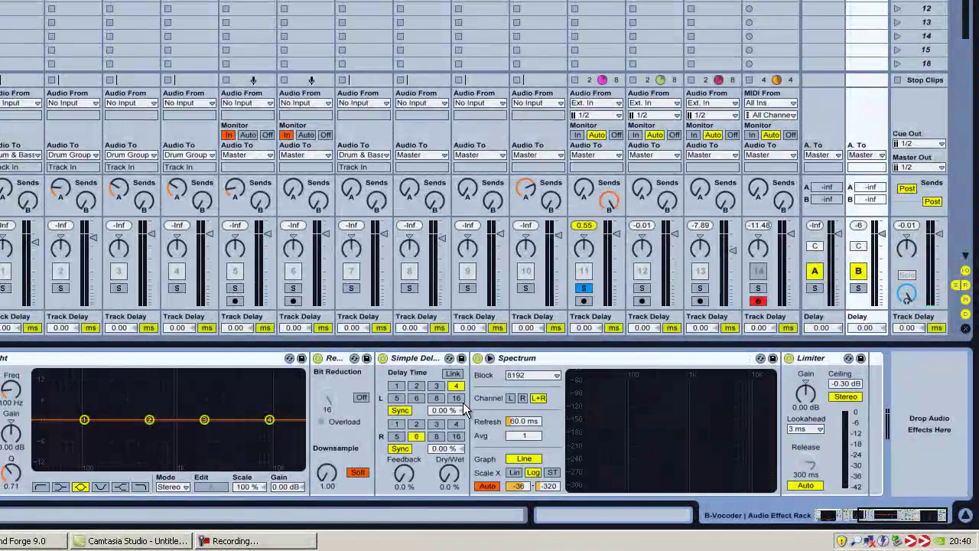
{"action": "left_click_drag", "start_coordinate": [891, 515], "coordinate": [832, 524]}
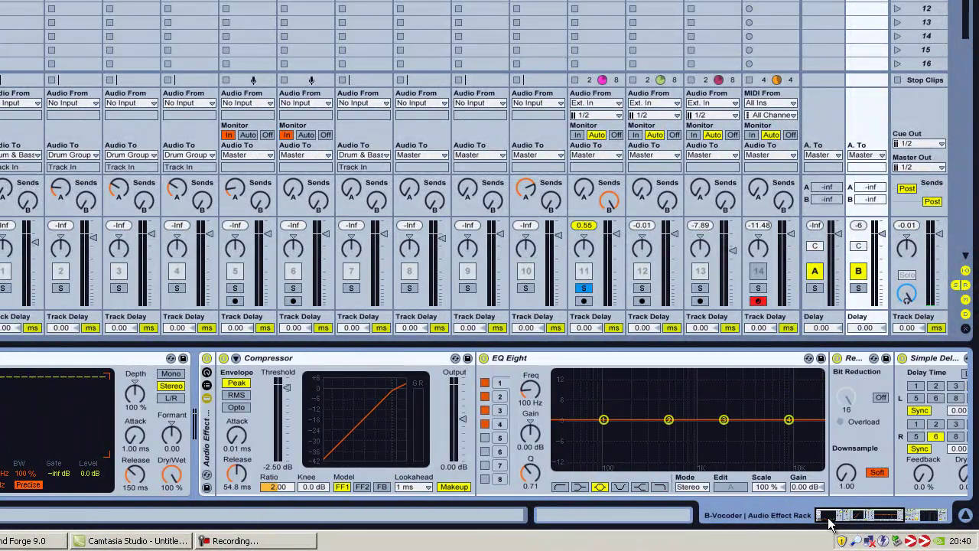
Step: With the B return soloed, set EQ Eight's band 1 to low cut at 4.34 kHz and Redux's Downsample to 3.11
{"action": "left_click", "coordinate": [858, 288]}
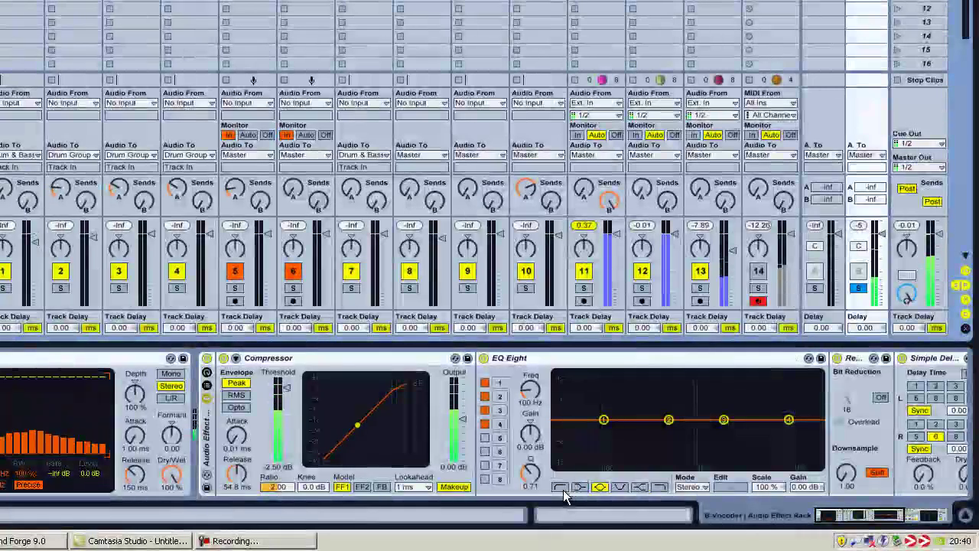
{"action": "left_click", "coordinate": [560, 486]}
{"action": "mouse_move", "coordinate": [533, 388]}
{"action": "left_mouse_down"}
{"action": "mouse_move", "coordinate": [533, 367]}
{"action": "mouse_move", "coordinate": [533, 385]}
{"action": "left_mouse_up"}
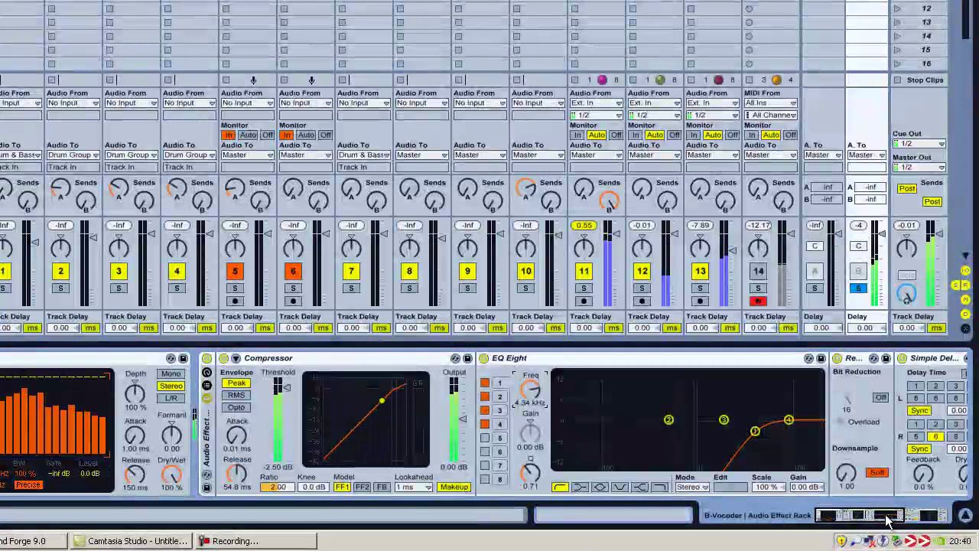
{"action": "left_click_drag", "start_coordinate": [869, 518], "coordinate": [902, 518]}
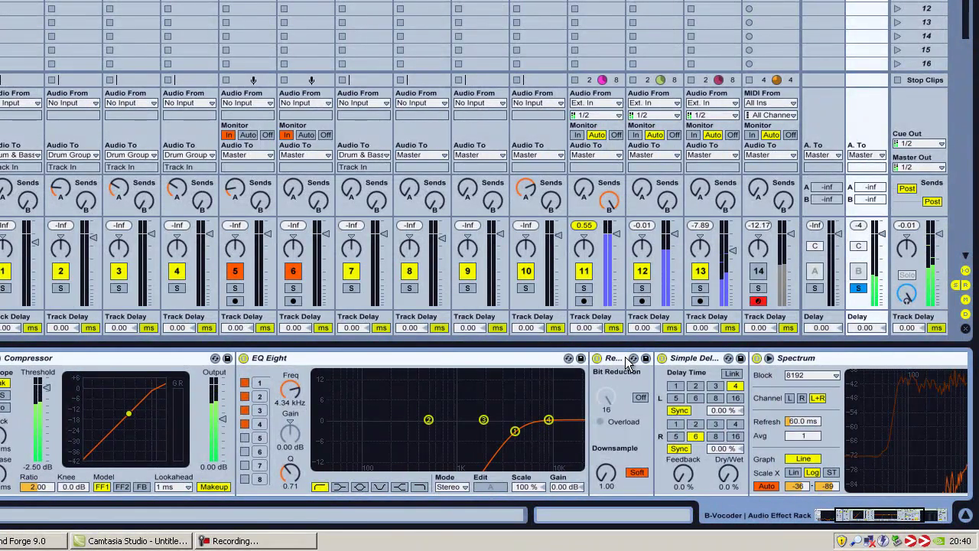
{"action": "left_click_drag", "start_coordinate": [611, 479], "coordinate": [611, 462]}
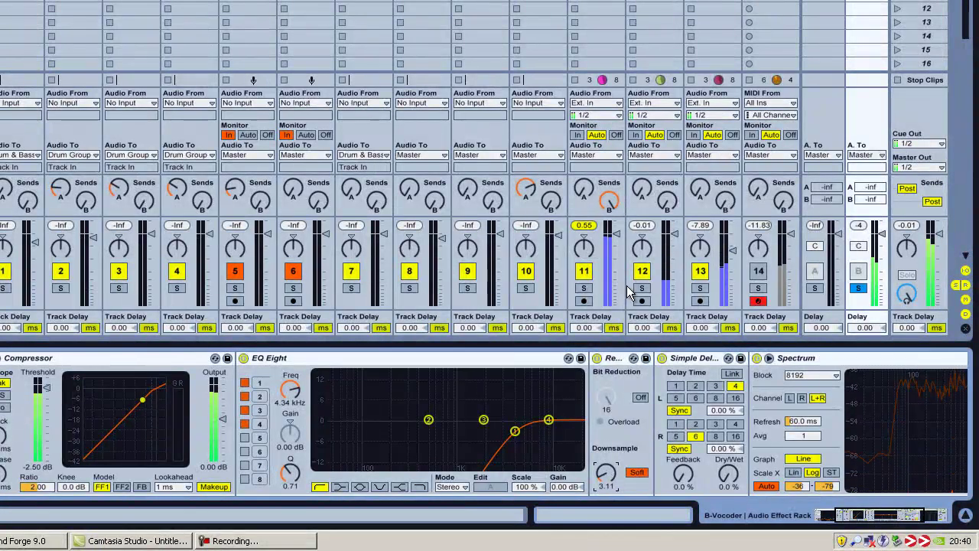
Step: Solo the Hat track with its B send fully up, and set the Vocoder's release to 329 ms
{"action": "left_click", "coordinate": [583, 289]}
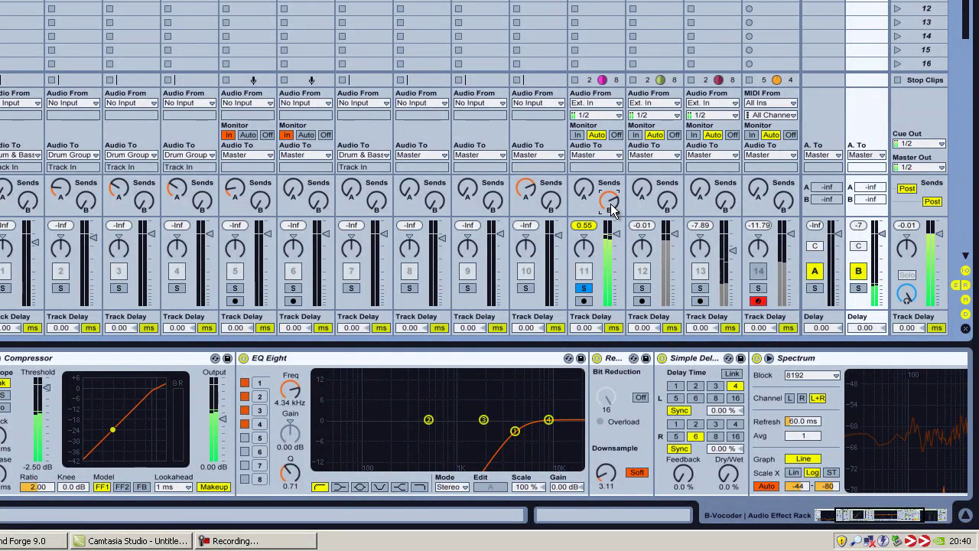
{"action": "scroll", "coordinate": [611, 203], "scroll_direction": "up", "scroll_amount": 5}
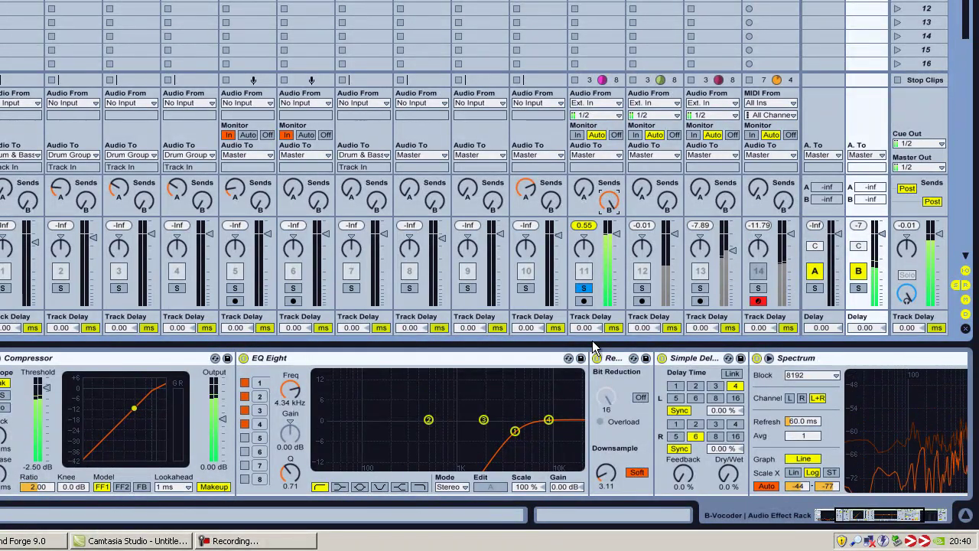
{"action": "left_click", "coordinate": [851, 516]}
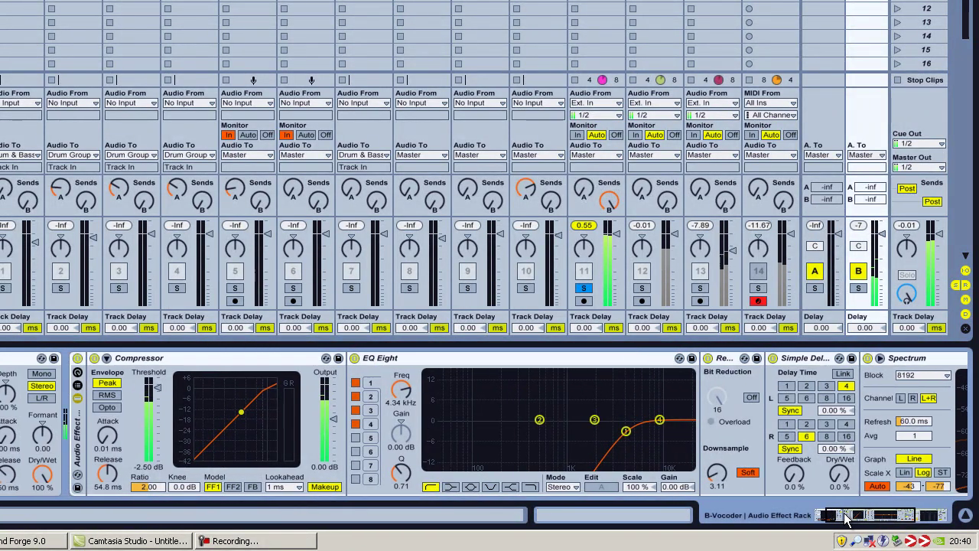
{"action": "left_click", "coordinate": [851, 516]}
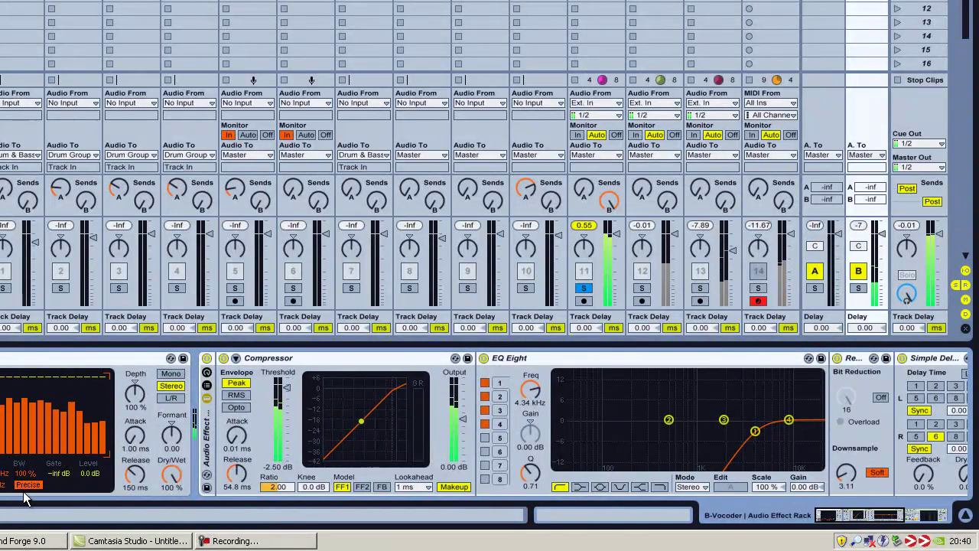
{"action": "left_click_drag", "start_coordinate": [149, 478], "coordinate": [138, 476]}
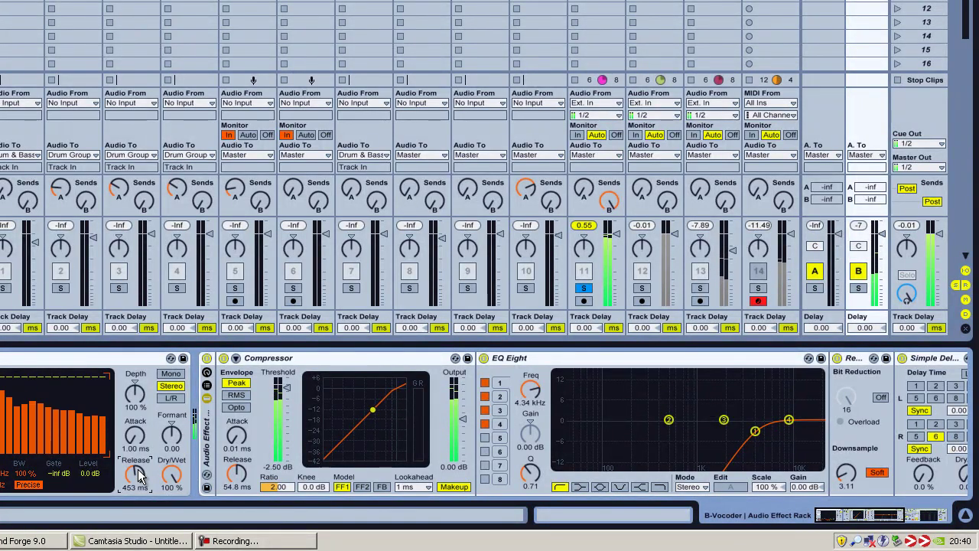
{"action": "left_click_drag", "start_coordinate": [138, 475], "coordinate": [139, 476]}
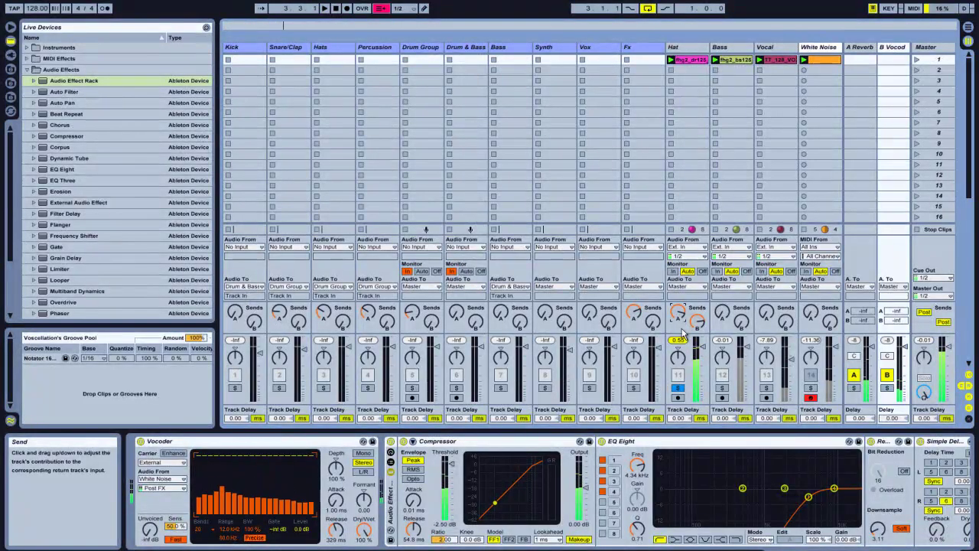
Step: Unsolo the Hat track and play the Bass track's clip soloed
{"action": "left_click", "coordinate": [678, 388]}
{"action": "left_click", "coordinate": [730, 48]}
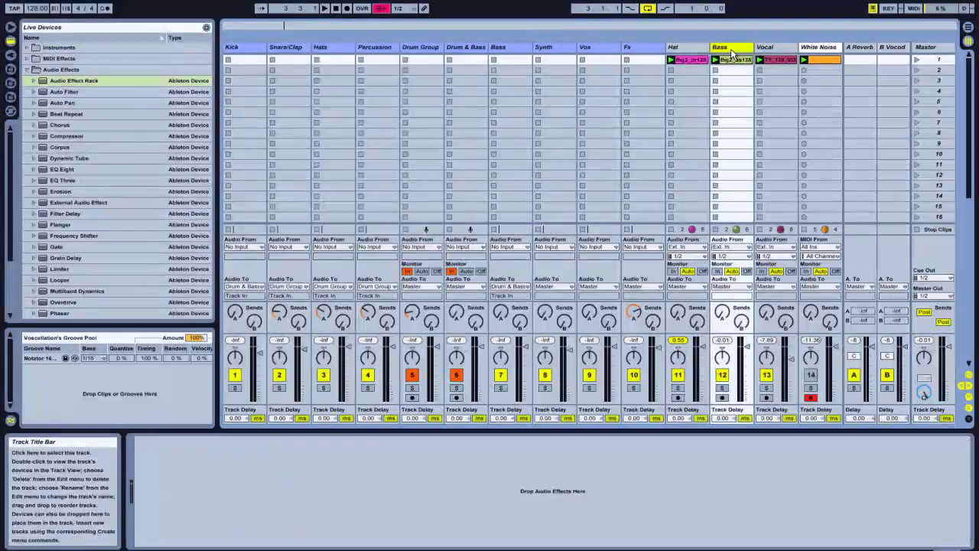
{"action": "left_click", "coordinate": [900, 47]}
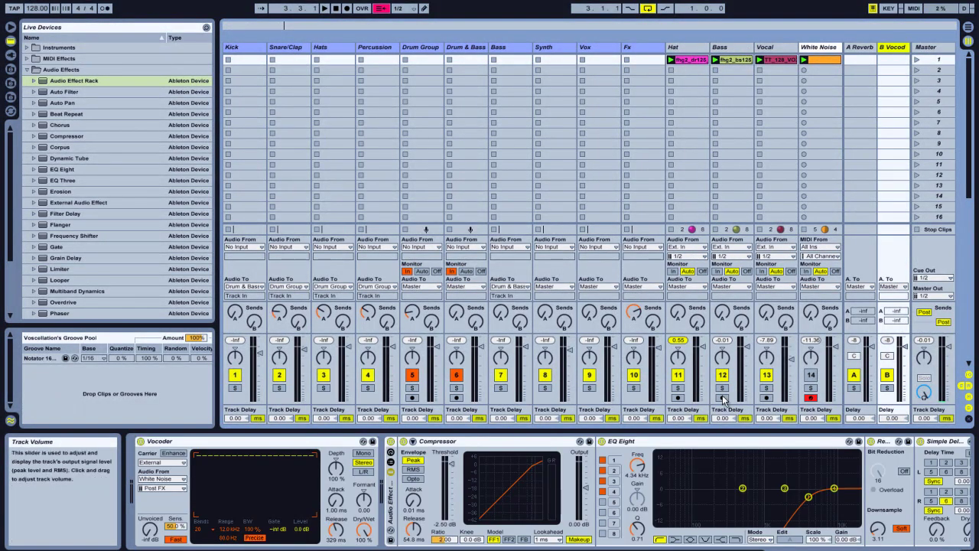
{"action": "left_click", "coordinate": [716, 60]}
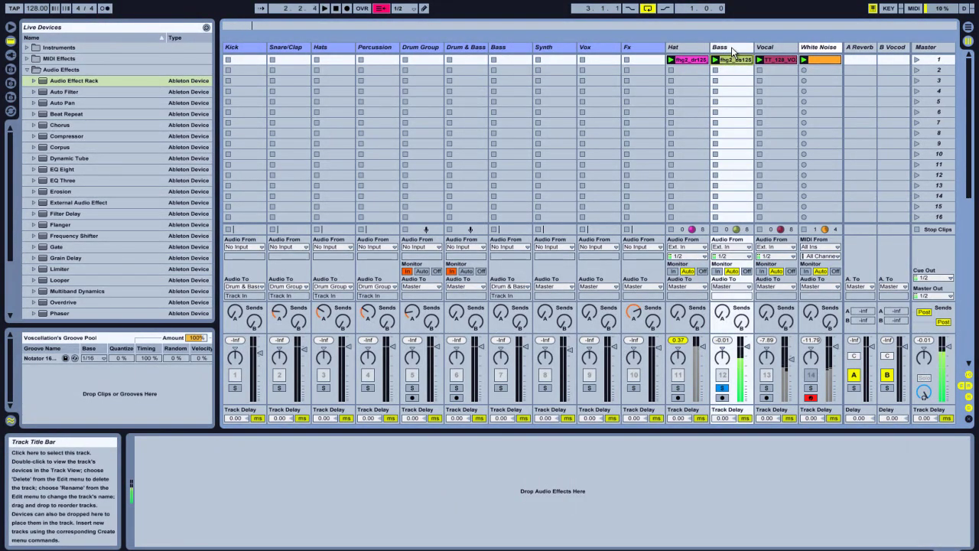
Step: Insert a new return track after the B Vocoder return
{"action": "left_click", "coordinate": [893, 47]}
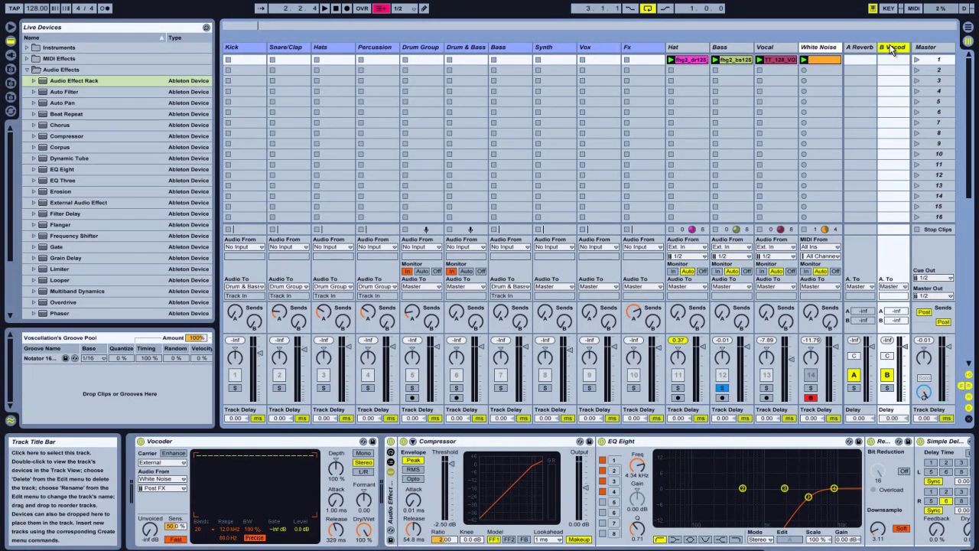
{"action": "right_click", "coordinate": [892, 50]}
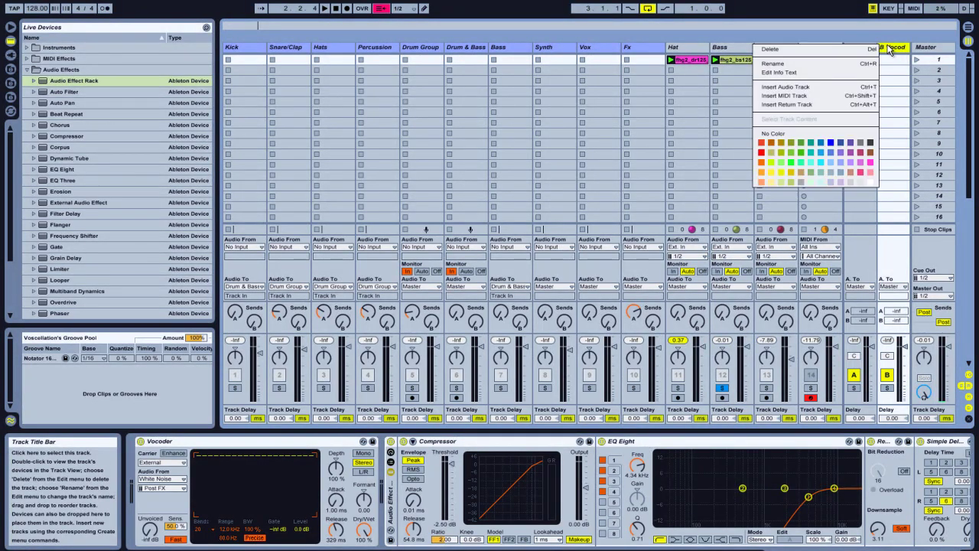
{"action": "left_click", "coordinate": [823, 103]}
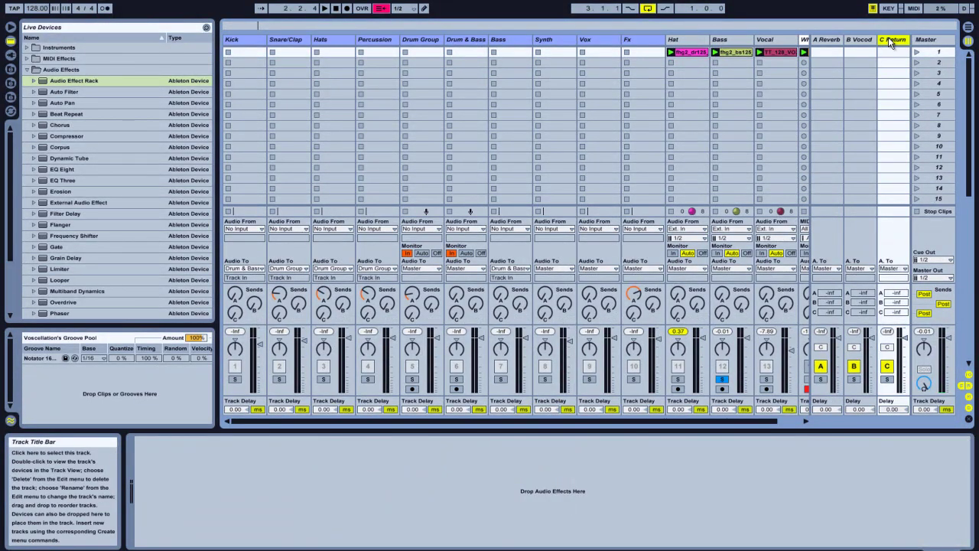
Step: Insert a new MIDI track after the White Noise track, load Operator's Synth Bass preset Bass-Acid on it and solo it
{"action": "left_click", "coordinate": [27, 48]}
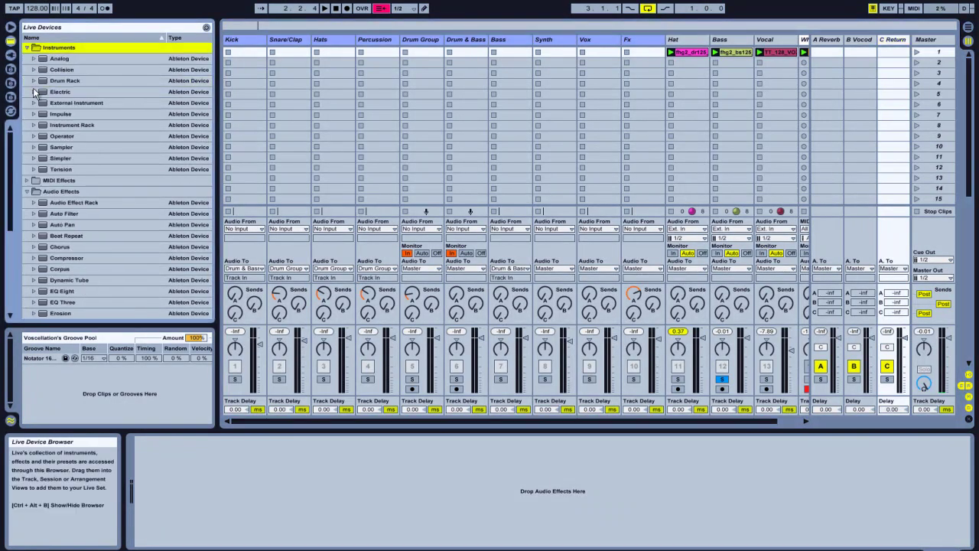
{"action": "left_click", "coordinate": [35, 136]}
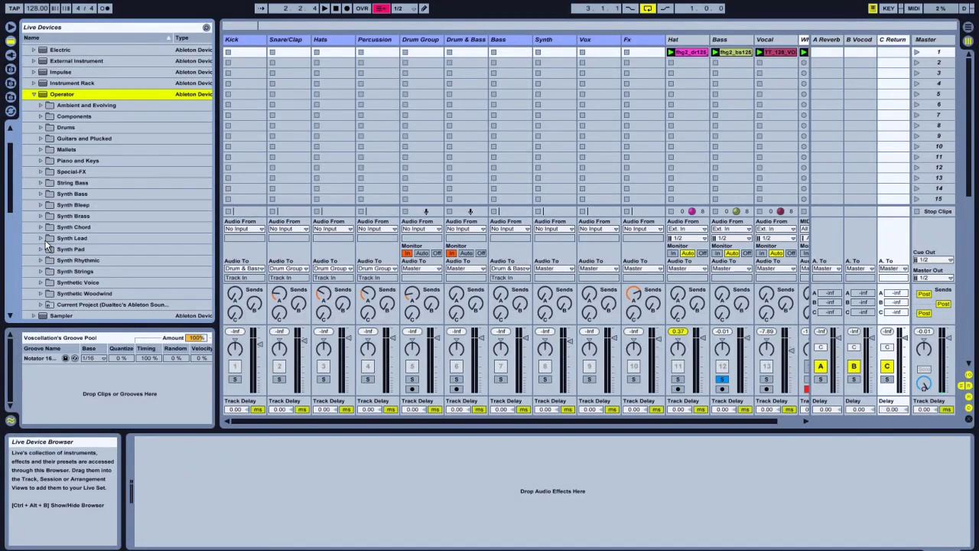
{"action": "left_click", "coordinate": [39, 194]}
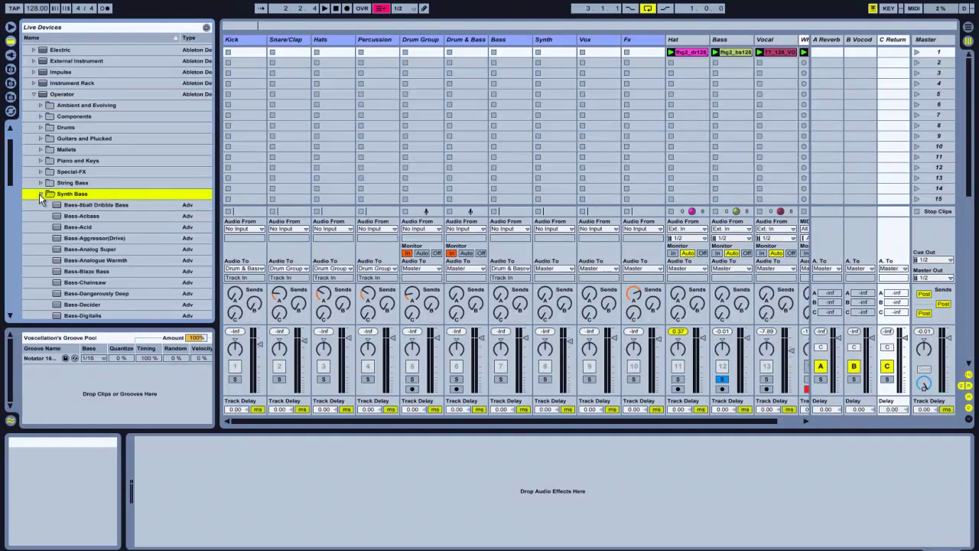
{"action": "scroll", "coordinate": [75, 234], "scroll_direction": "down", "scroll_amount": 7}
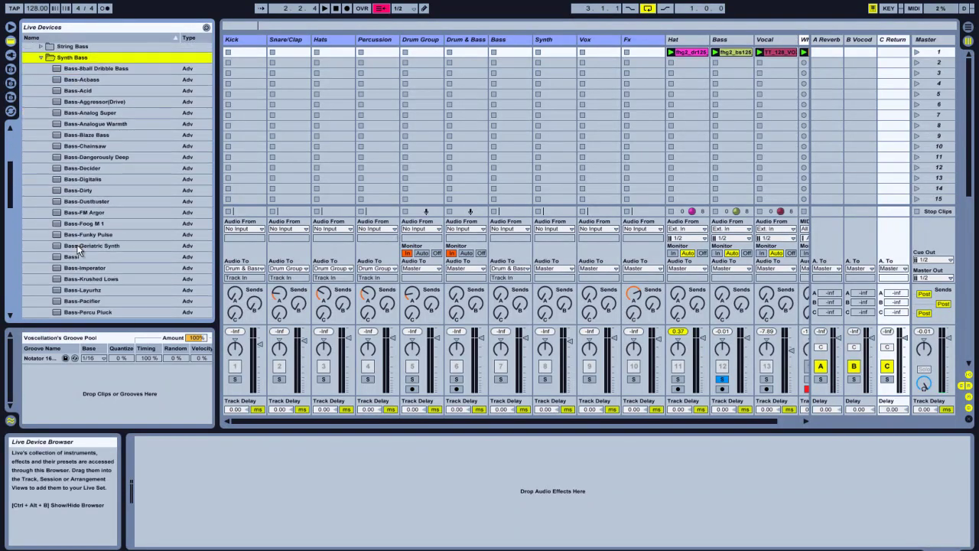
{"action": "scroll", "coordinate": [111, 233], "scroll_direction": "up", "scroll_amount": 5}
{"action": "left_click", "coordinate": [70, 156]}
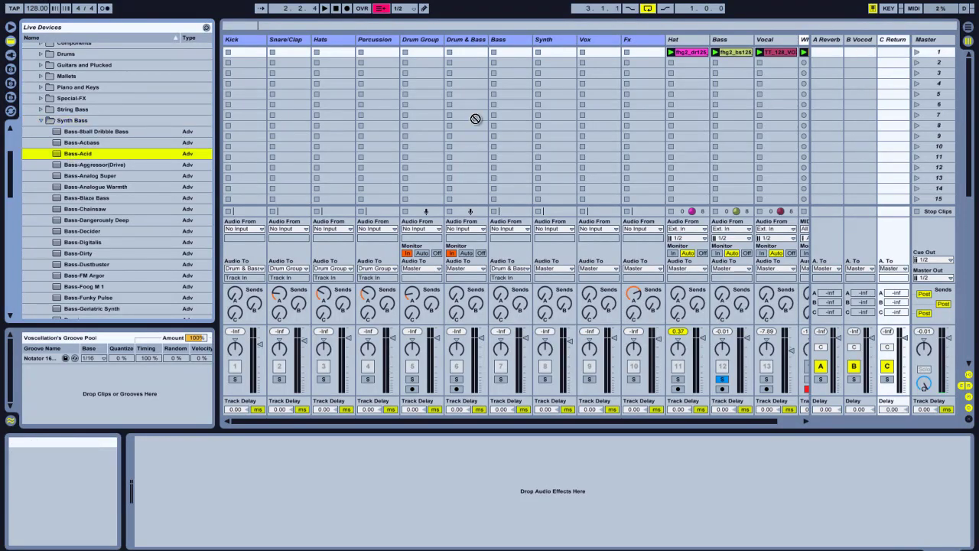
{"action": "left_click_drag", "start_coordinate": [682, 428], "coordinate": [815, 413]}
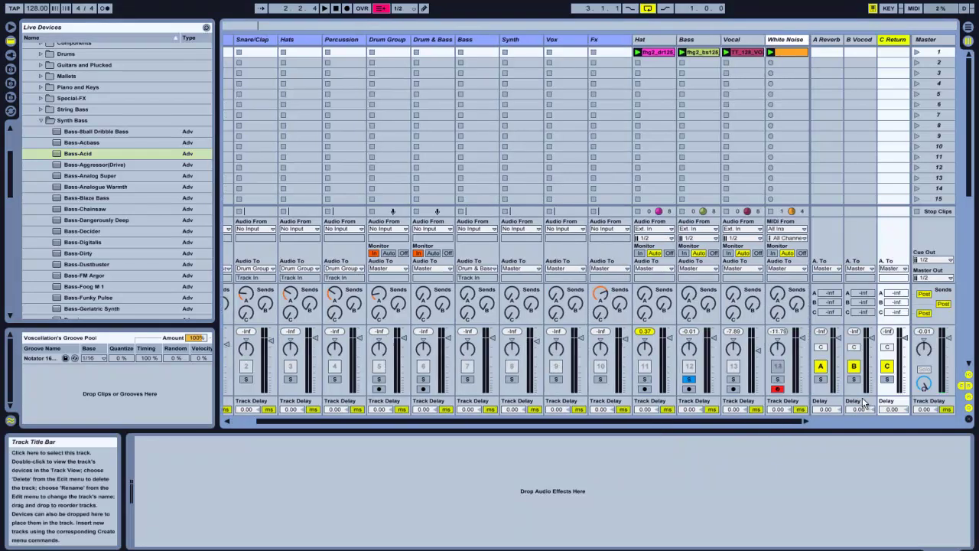
{"action": "left_click", "coordinate": [795, 43]}
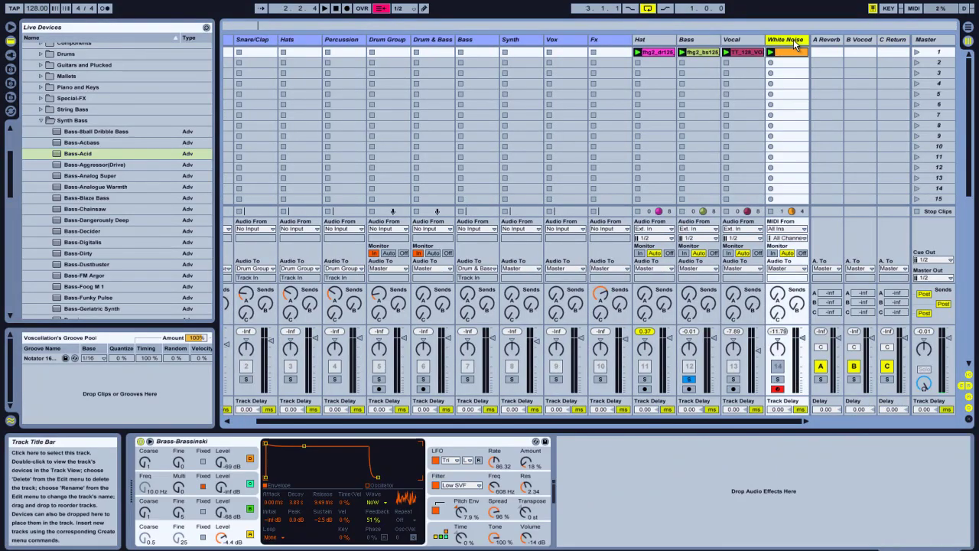
{"action": "key", "text": "ctrl+shift+t"}
{"action": "left_click_drag", "start_coordinate": [88, 159], "coordinate": [793, 52]}
{"action": "left_click", "coordinate": [777, 381]}
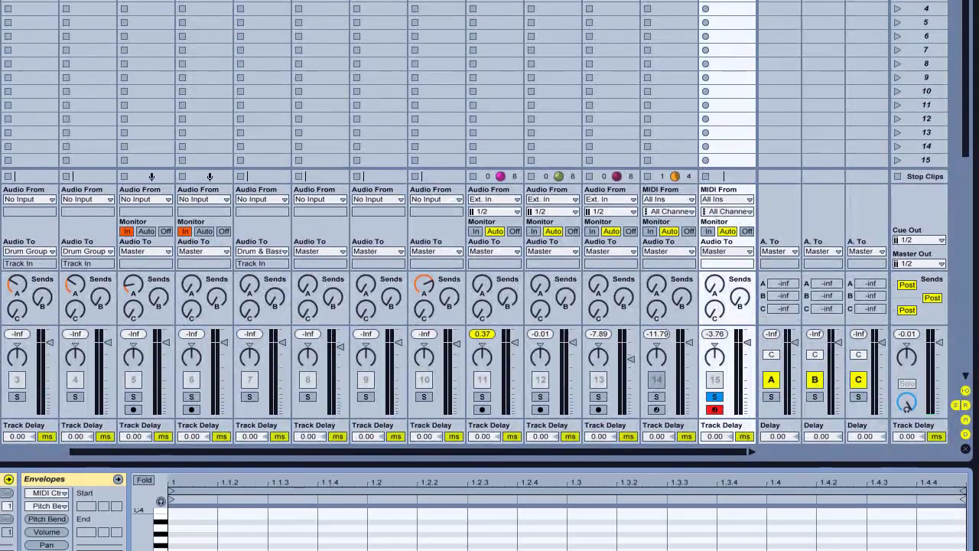
Step: Replace the C3 note in the Bass-Acid track's clip with a C2 note sustained across the full bar
{"action": "scroll", "coordinate": [166, 471], "scroll_direction": "down", "scroll_amount": 4}
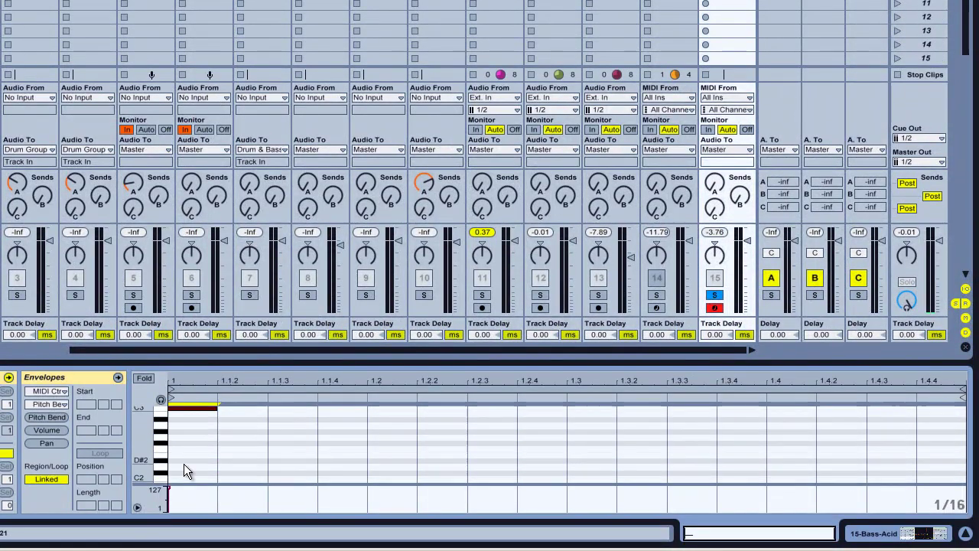
{"action": "double_click", "coordinate": [197, 410]}
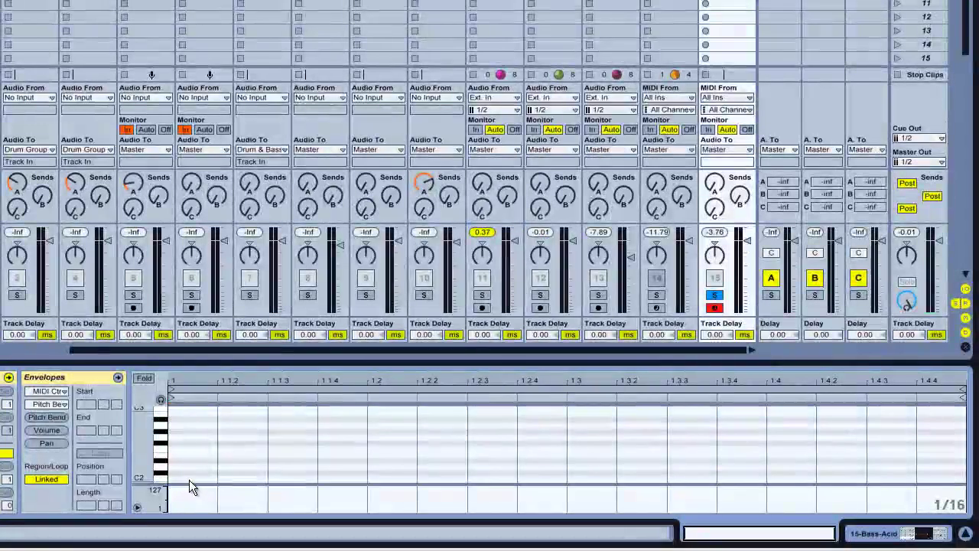
{"action": "double_click", "coordinate": [189, 477]}
{"action": "left_click_drag", "start_coordinate": [217, 480], "coordinate": [946, 487]}
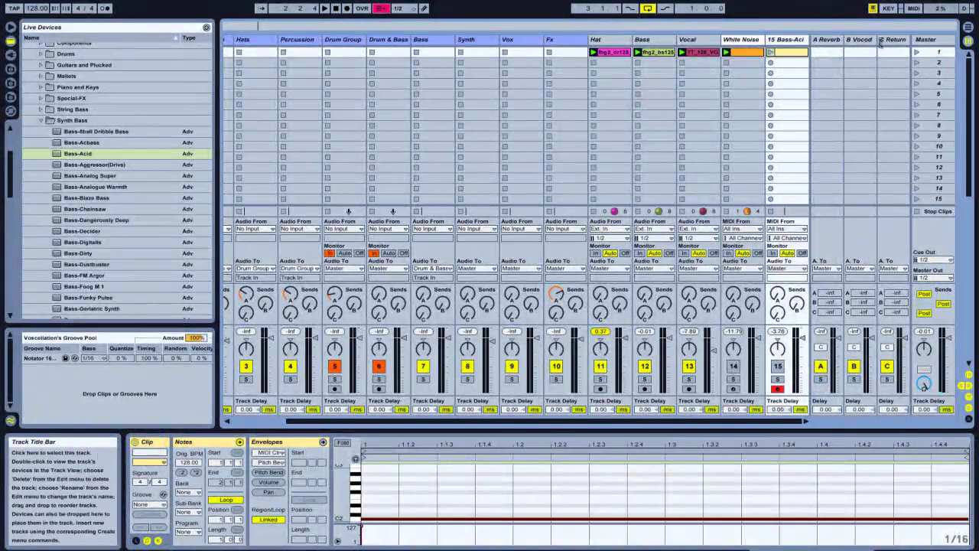
Step: Add a Vocoder audio effect to the C return track
{"action": "left_click", "coordinate": [892, 46]}
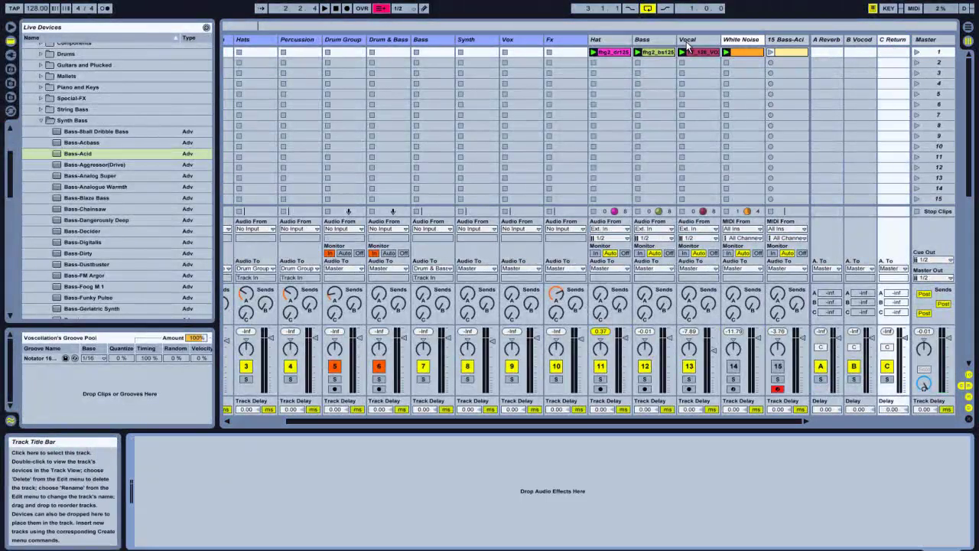
{"action": "left_click", "coordinate": [9, 41]}
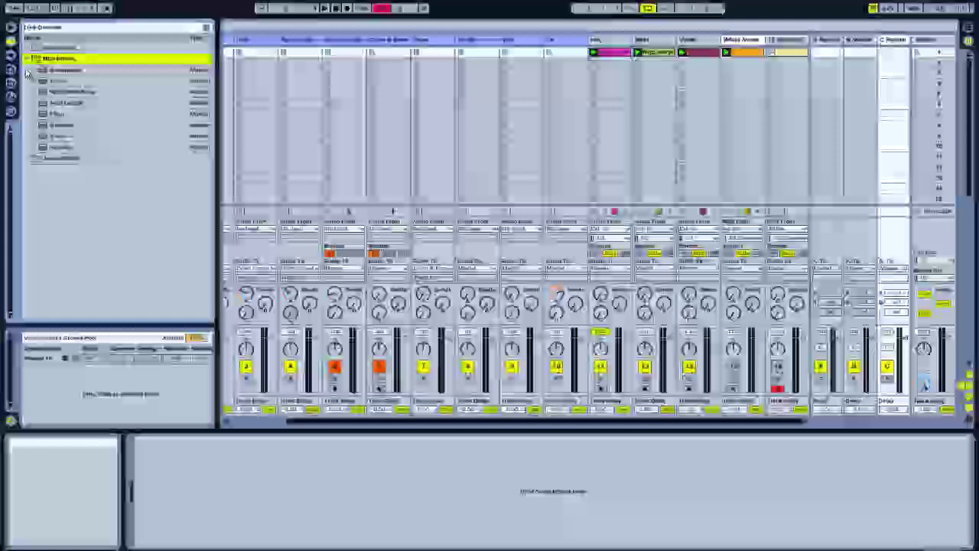
{"action": "left_click", "coordinate": [26, 58]}
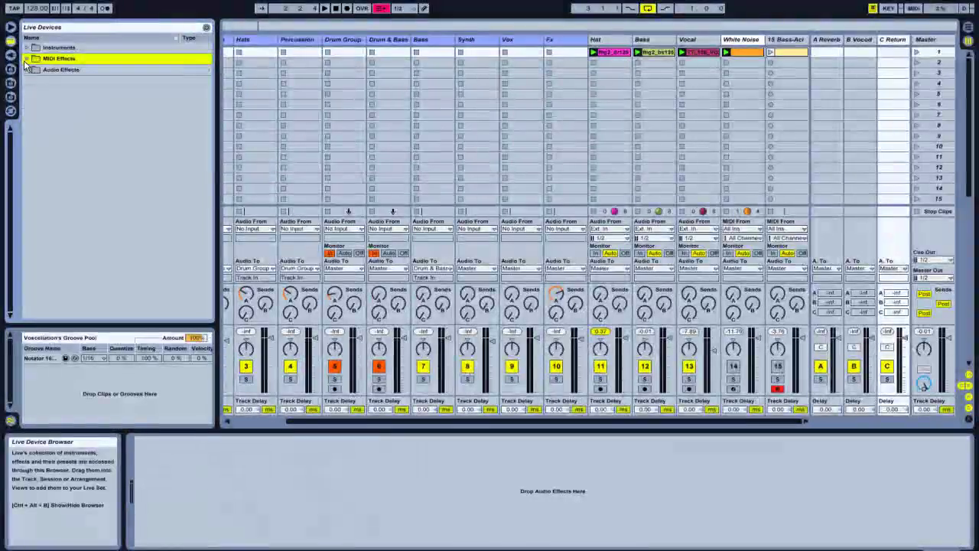
{"action": "left_click", "coordinate": [26, 70]}
{"action": "scroll", "coordinate": [31, 229], "scroll_direction": "down", "scroll_amount": 5}
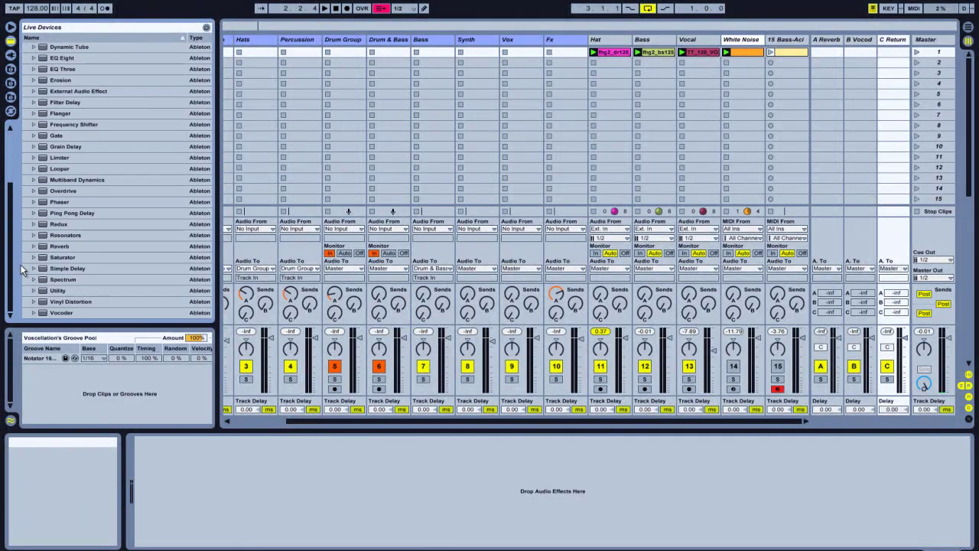
{"action": "left_click_drag", "start_coordinate": [55, 315], "coordinate": [330, 474]}
Step: Set the Vocoder's carrier to External and take its audio from the 15-Bass-Acid track
{"action": "left_click", "coordinate": [164, 462]}
{"action": "left_click", "coordinate": [172, 480]}
{"action": "left_click", "coordinate": [169, 478]}
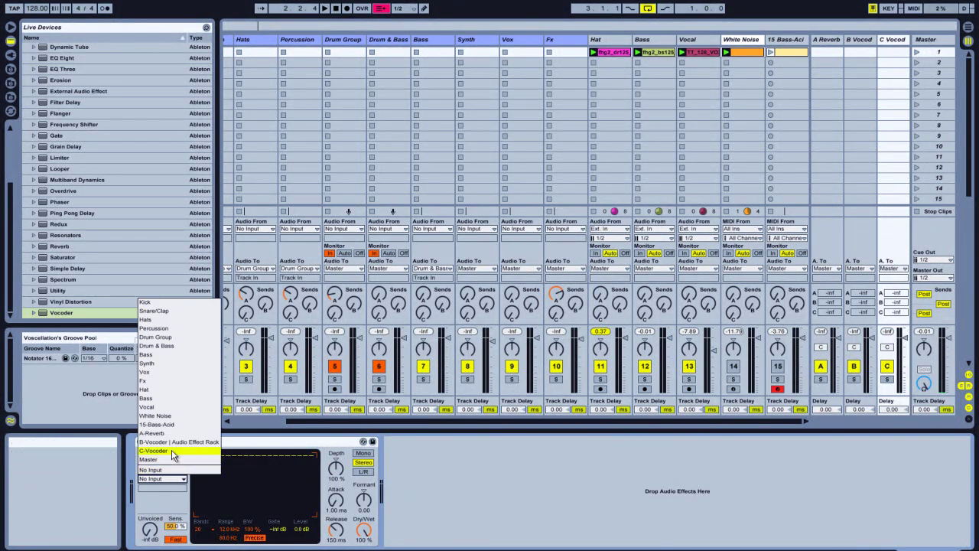
{"action": "left_click", "coordinate": [170, 424]}
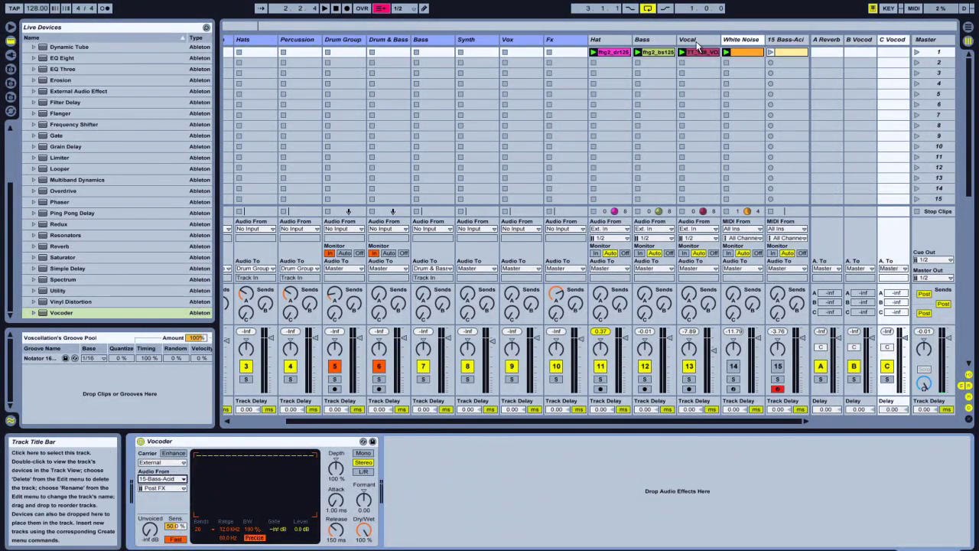
Step: Play the set with the Bass track soloed and raise its send to the C return
{"action": "left_click", "coordinate": [645, 40]}
{"action": "left_click", "coordinate": [644, 378]}
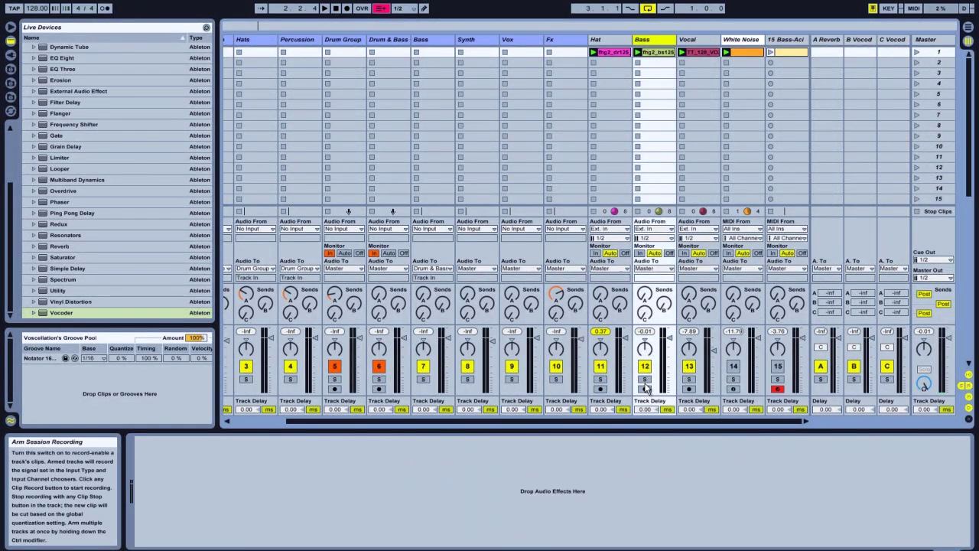
{"action": "key", "text": "space"}
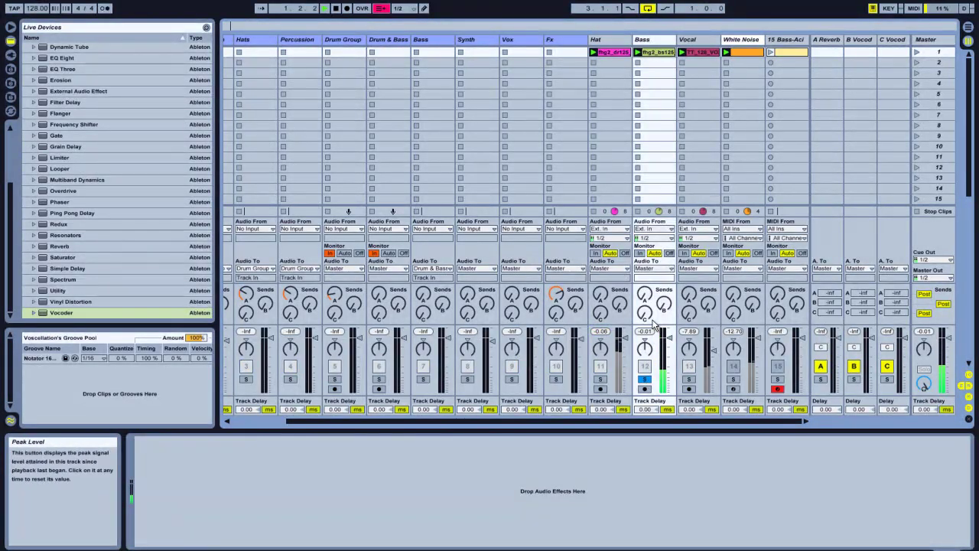
{"action": "left_click_drag", "start_coordinate": [647, 323], "coordinate": [648, 320]}
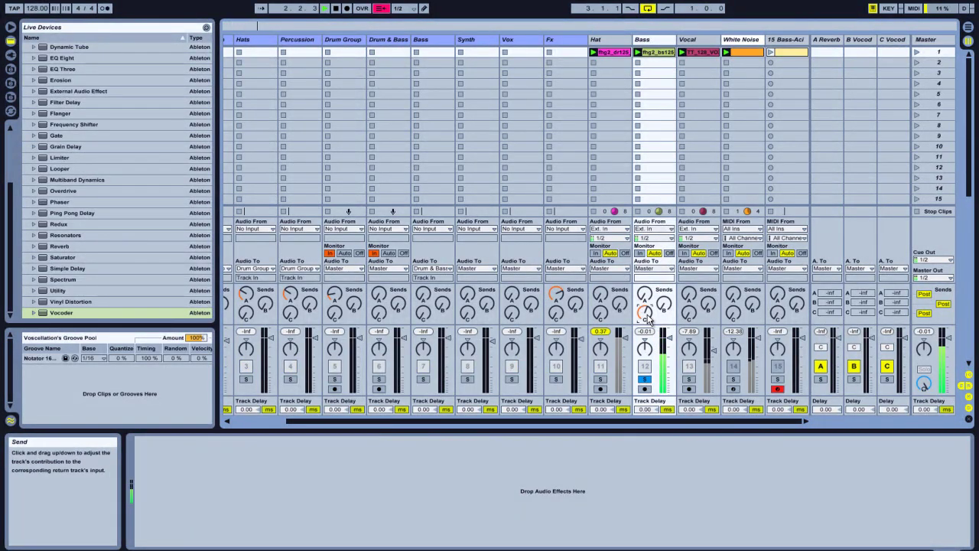
Step: Launch the Bass-Acid carrier clip and solo the C return with the Bass track's C send fully up
{"action": "left_click", "coordinate": [889, 40]}
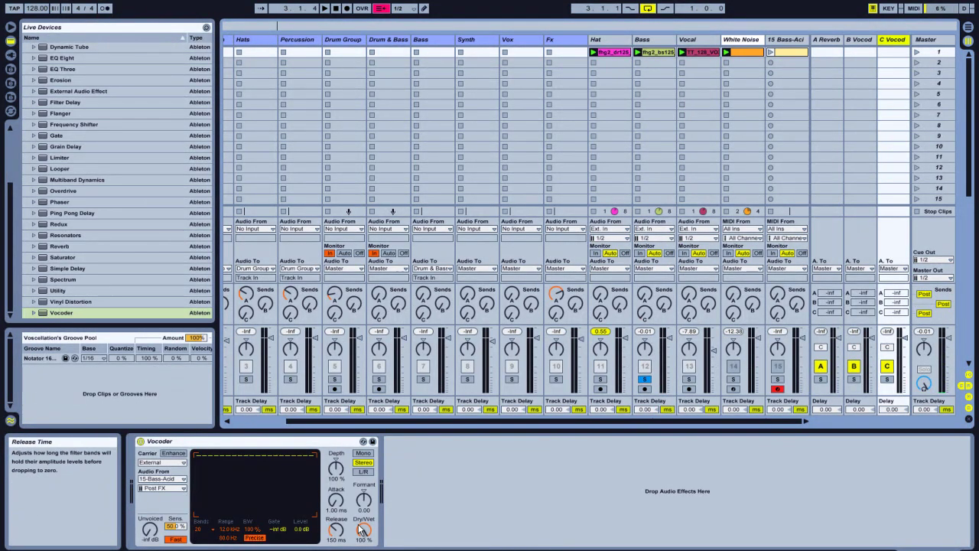
{"action": "left_click", "coordinate": [661, 38]}
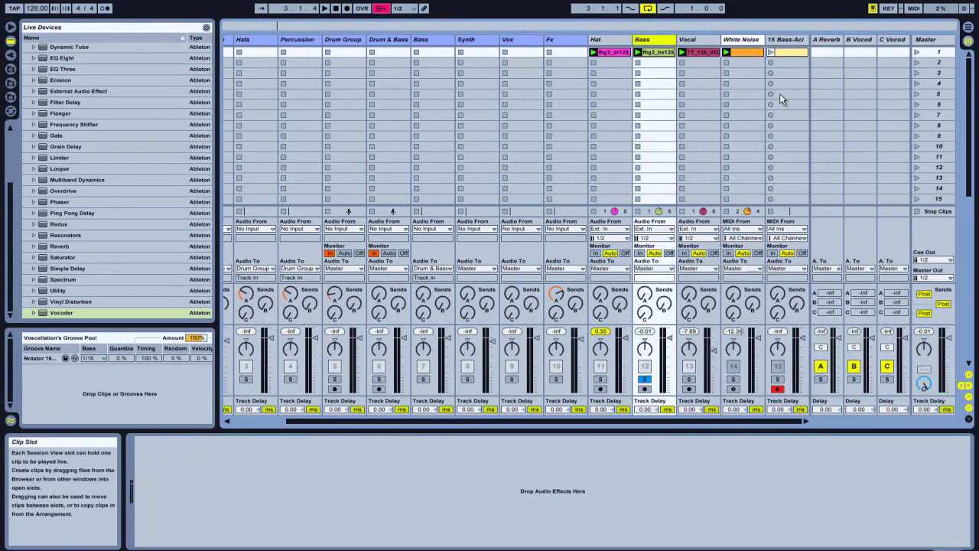
{"action": "left_click", "coordinate": [771, 52]}
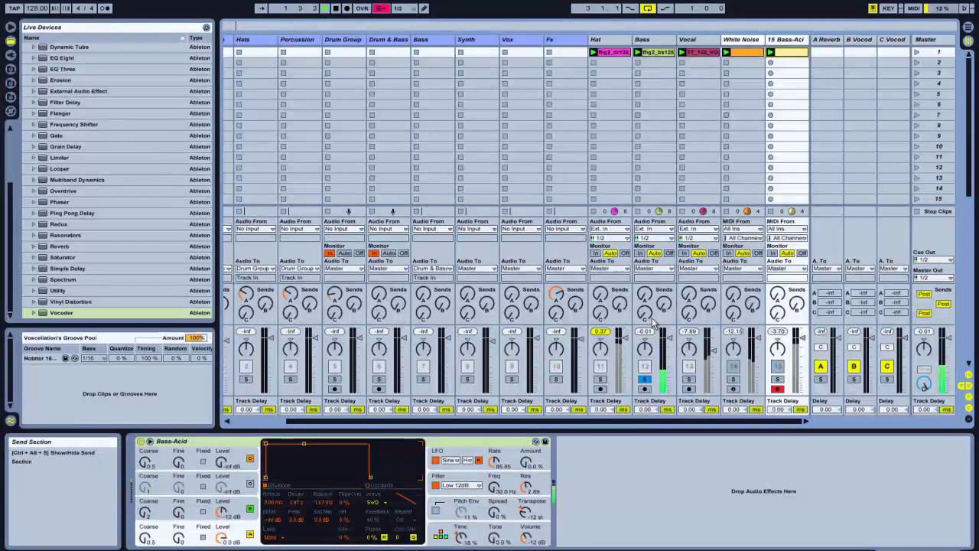
{"action": "left_click", "coordinate": [887, 380]}
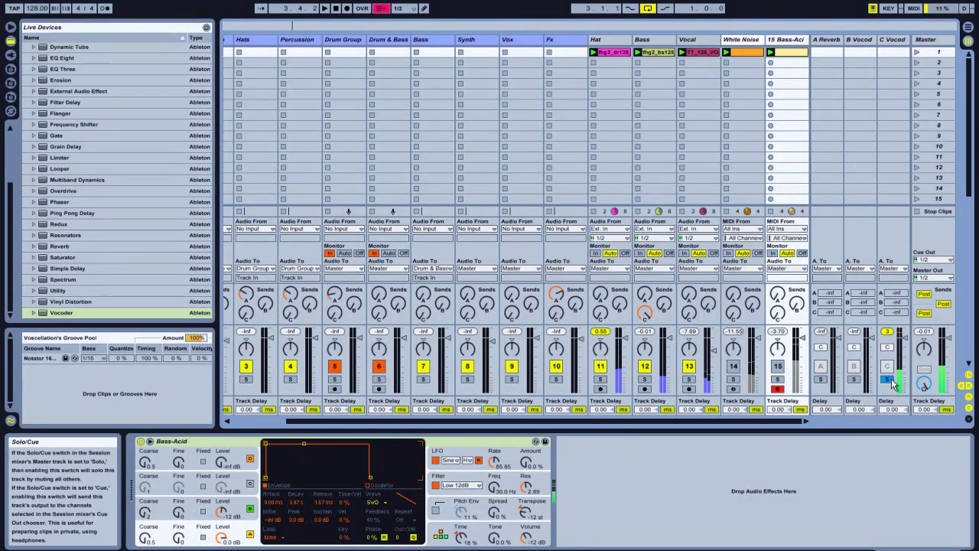
Step: Add an Audio Effect Rack with Compressor, EQ Eight, Redux and Simple Delay after the C return's Vocoder, with an EQ low cut at 370 Hz
{"action": "left_click", "coordinate": [893, 39]}
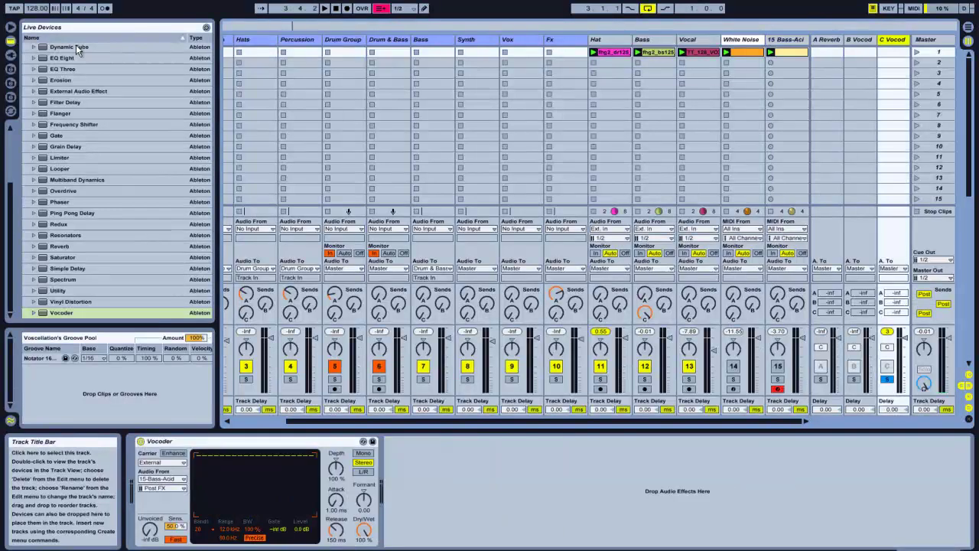
{"action": "left_click_drag", "start_coordinate": [15, 245], "coordinate": [638, 468]}
{"action": "left_click", "coordinate": [660, 539]}
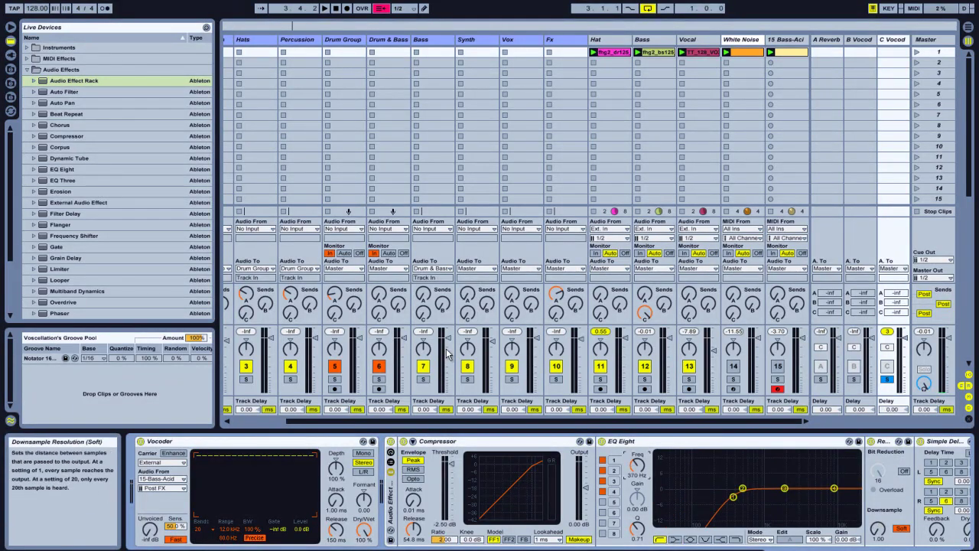
Step: Play the set and switch the solo from the C return to the Bass track
{"action": "key", "text": "space"}
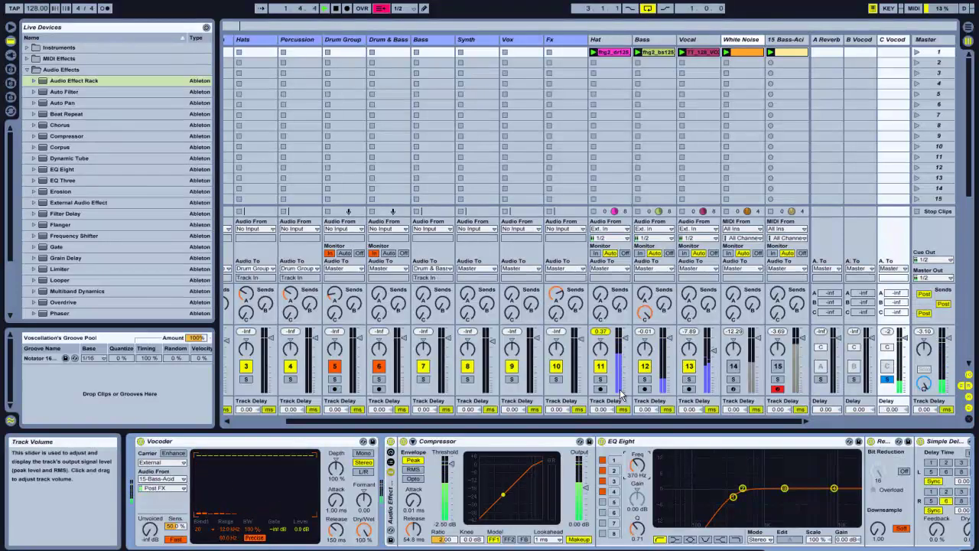
{"action": "left_click", "coordinate": [646, 380]}
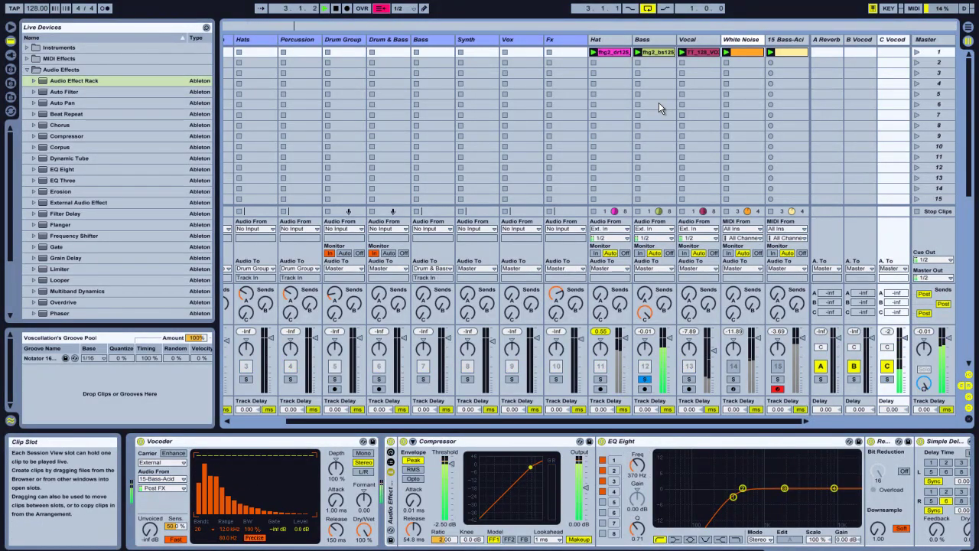
Step: Open the Bass-Acid clip in an enlarged note editor and try a lower pitch for its sustained note
{"action": "left_click", "coordinate": [788, 52]}
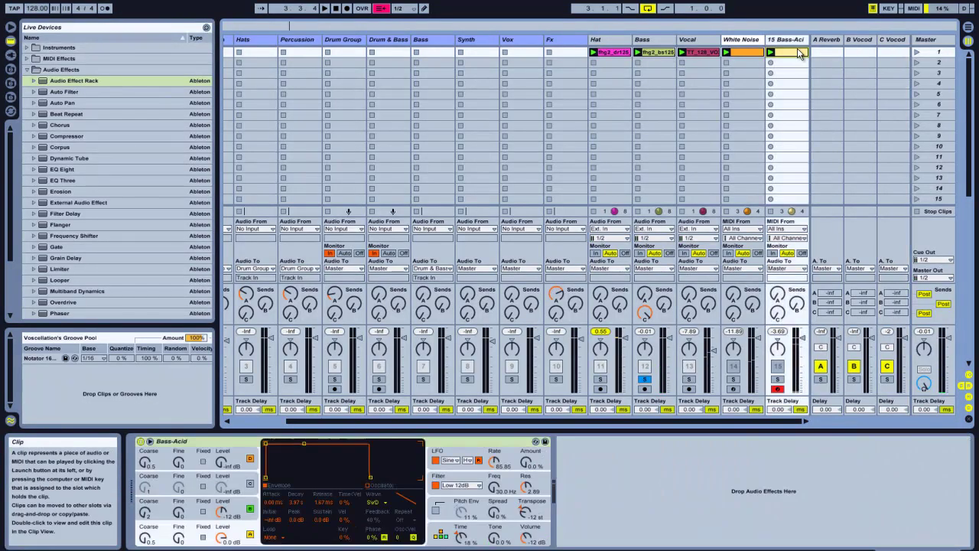
{"action": "double_click", "coordinate": [788, 52]}
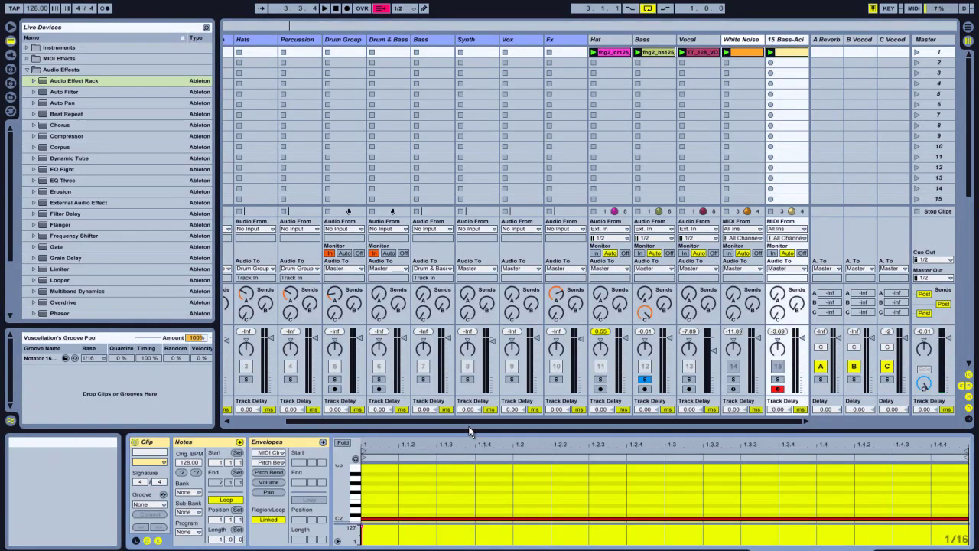
{"action": "left_click_drag", "start_coordinate": [471, 431], "coordinate": [462, 222]}
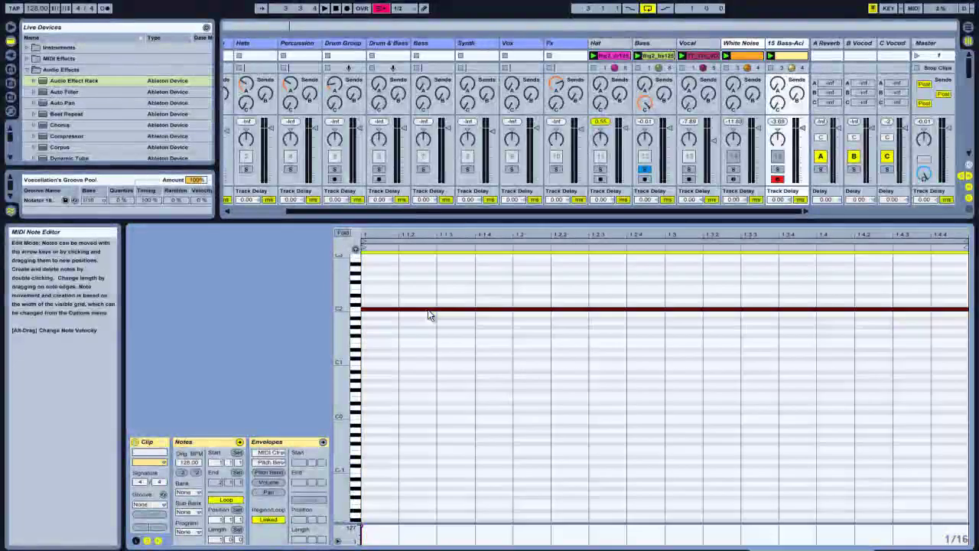
{"action": "left_click_drag", "start_coordinate": [429, 358], "coordinate": [430, 373]}
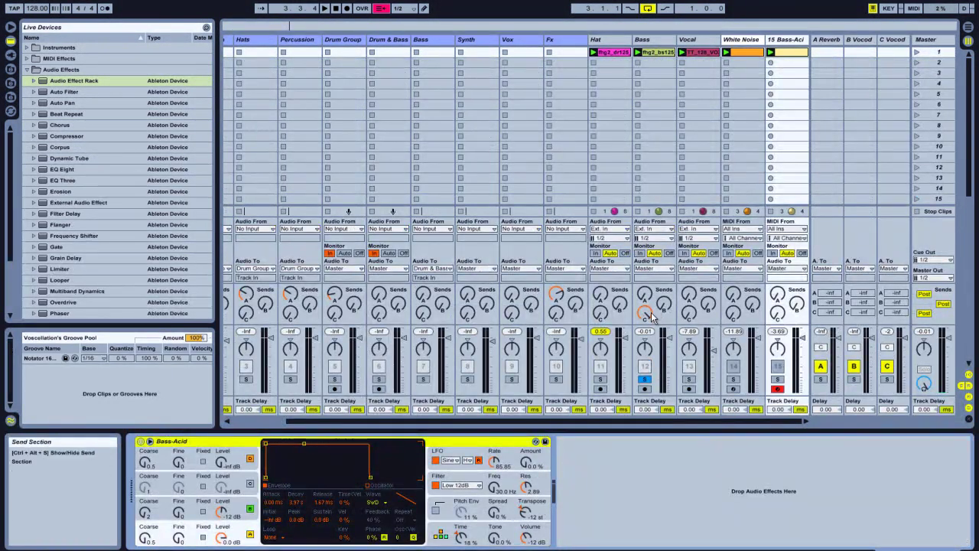
Step: With the Bass playing through a full C send, set the Vocoder's release to 453 ms and redraw its filter band levels
{"action": "key", "text": "space"}
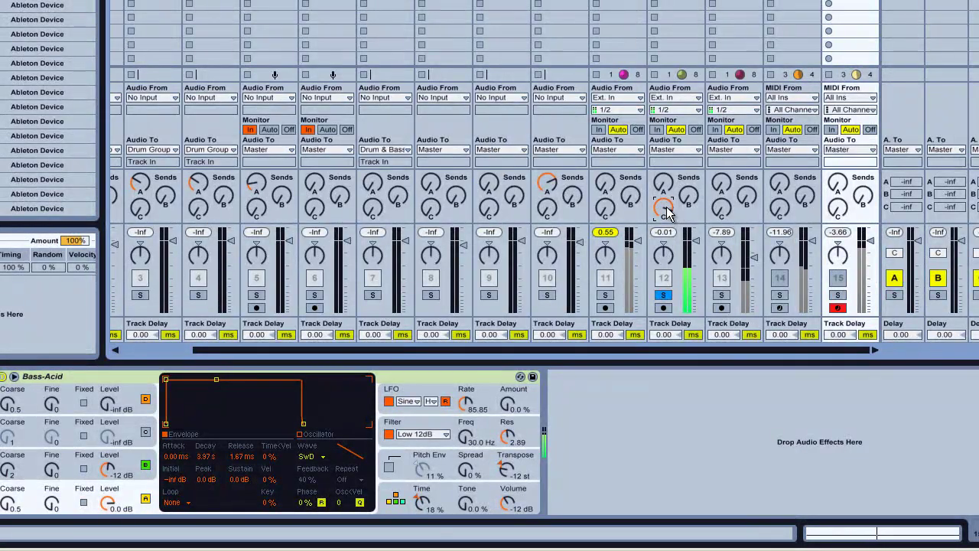
{"action": "left_click_drag", "start_coordinate": [667, 213], "coordinate": [667, 207]}
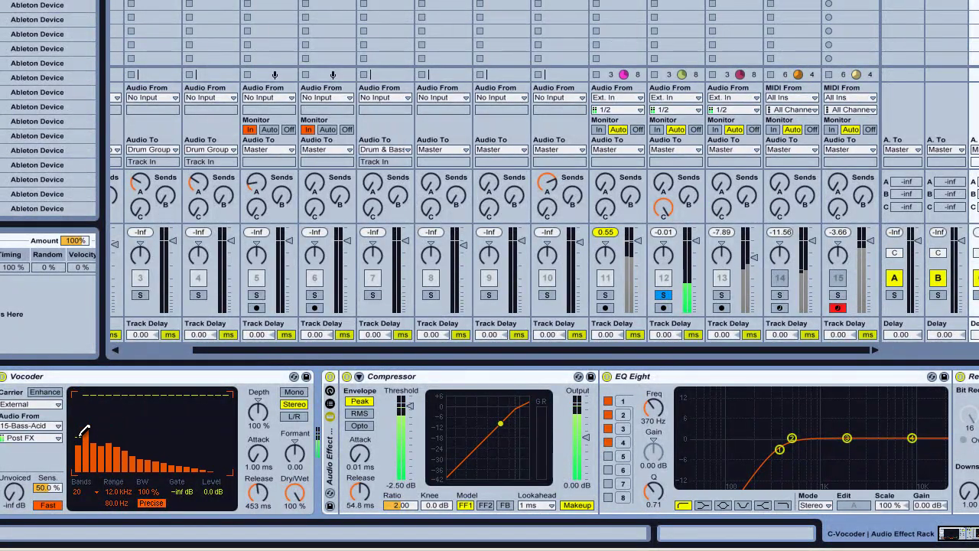
{"action": "mouse_move", "coordinate": [106, 418]}
{"action": "left_mouse_down"}
{"action": "mouse_move", "coordinate": [130, 417]}
{"action": "mouse_move", "coordinate": [148, 413]}
{"action": "mouse_move", "coordinate": [181, 430]}
{"action": "mouse_move", "coordinate": [201, 407]}
{"action": "left_mouse_up"}
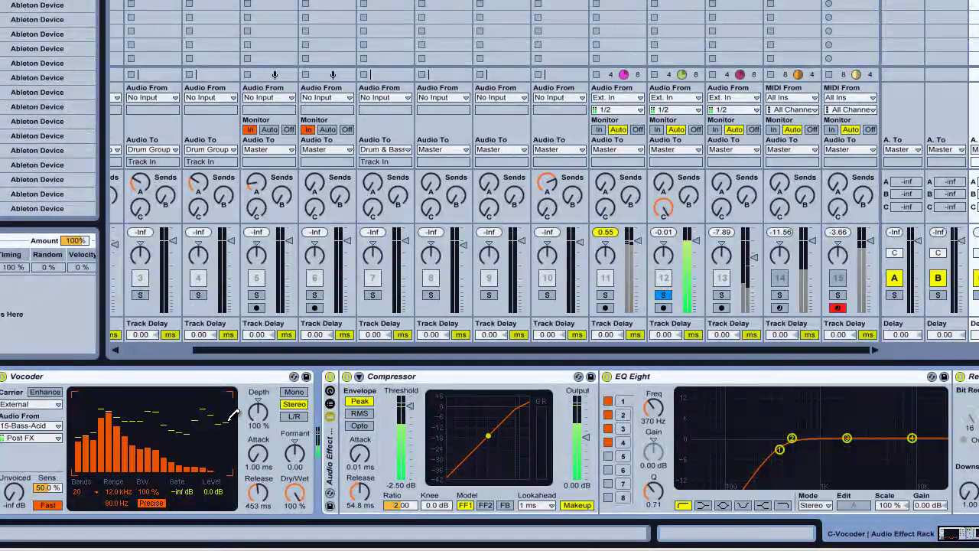
Step: Insert a Saturator between the C return's Spectrum and Limiter with its drive at 9.71 dB, and take the Bass out of solo
{"action": "left_click", "coordinate": [257, 495]}
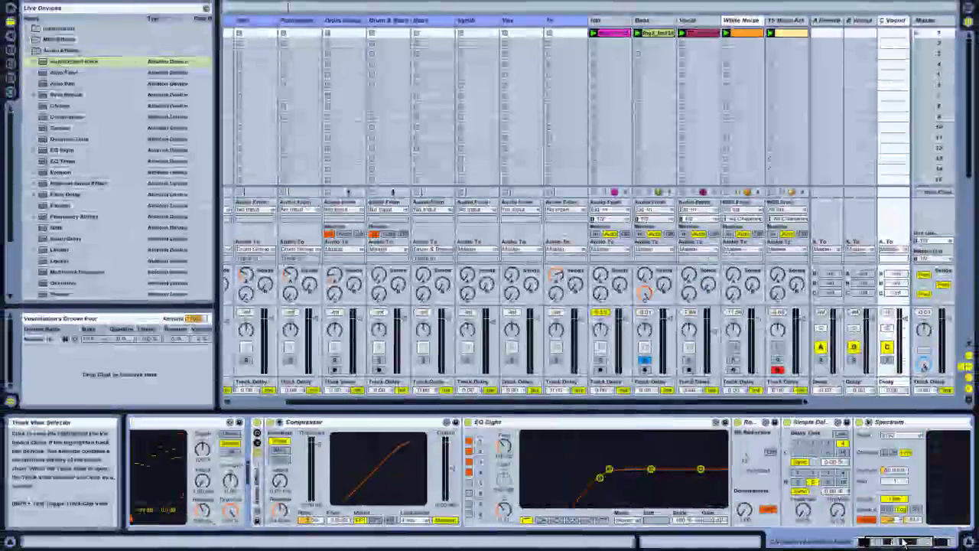
{"action": "left_click", "coordinate": [945, 541]}
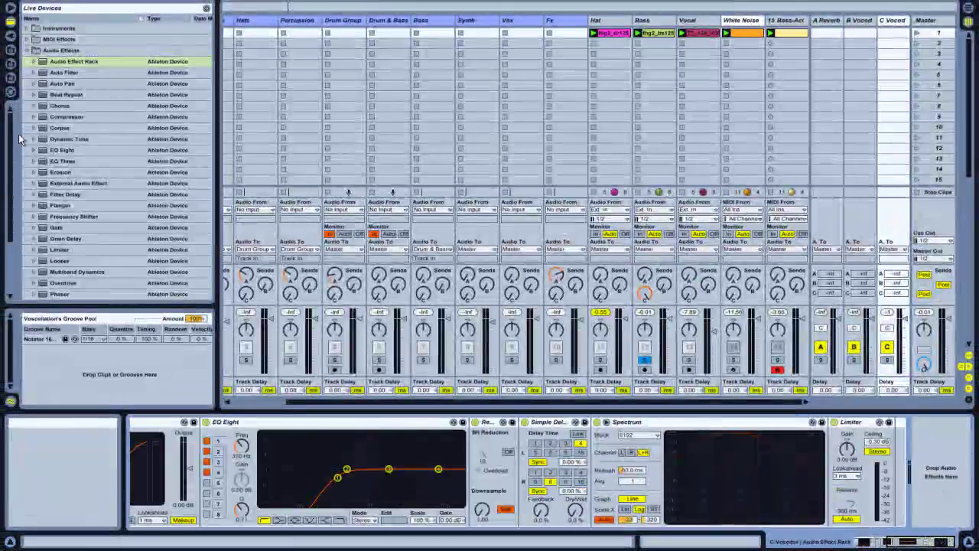
{"action": "left_click_drag", "start_coordinate": [11, 155], "coordinate": [11, 204]}
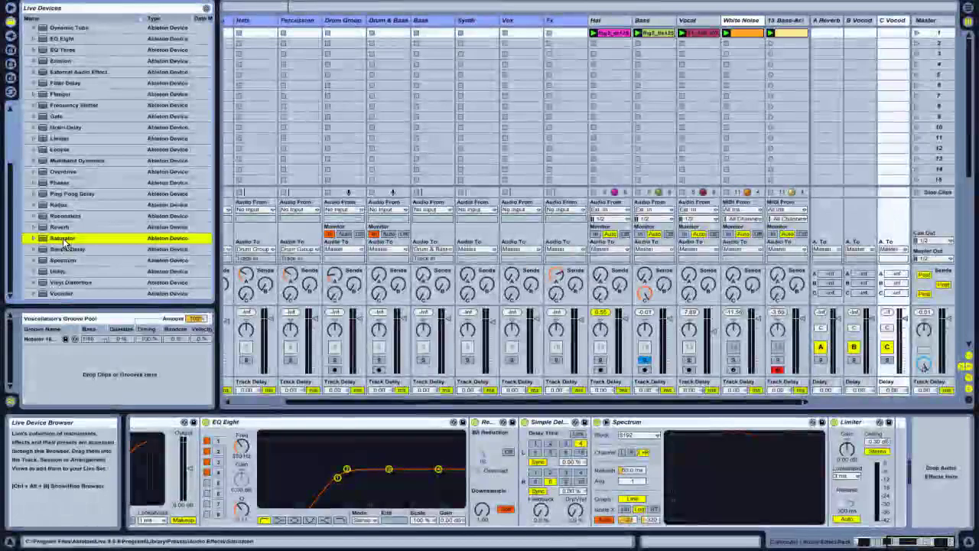
{"action": "left_click_drag", "start_coordinate": [63, 238], "coordinate": [757, 445]}
{"action": "left_click_drag", "start_coordinate": [837, 421], "coordinate": [599, 447]}
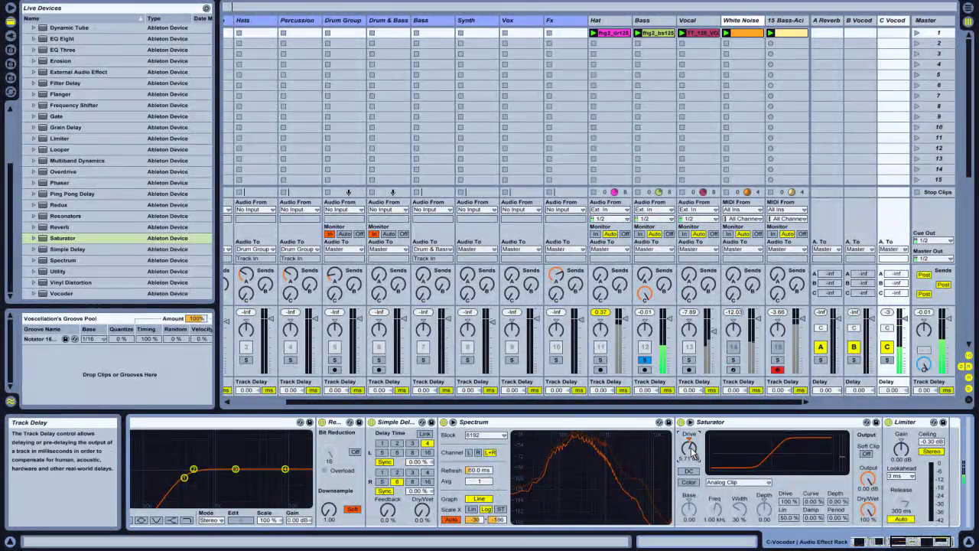
{"action": "left_click_drag", "start_coordinate": [691, 453], "coordinate": [690, 469]}
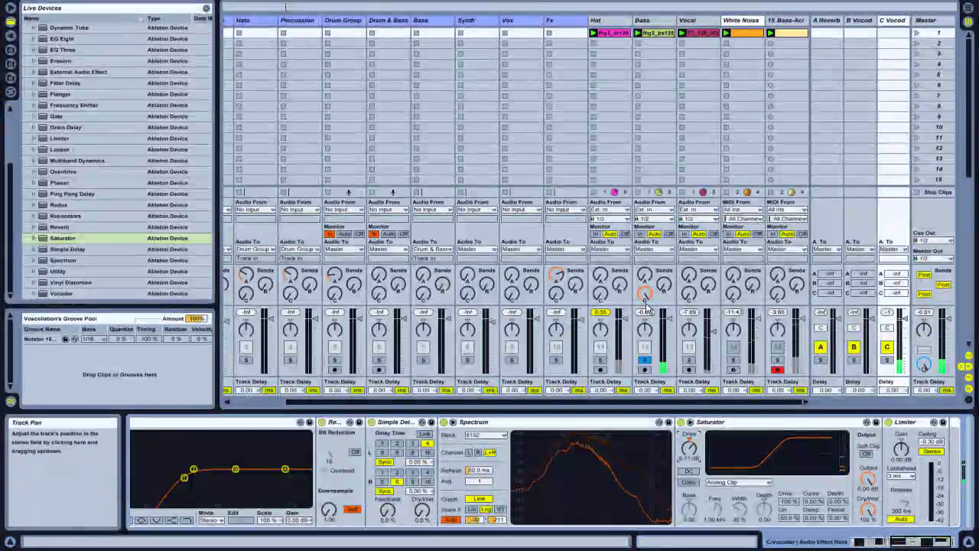
{"action": "left_click", "coordinate": [645, 360]}
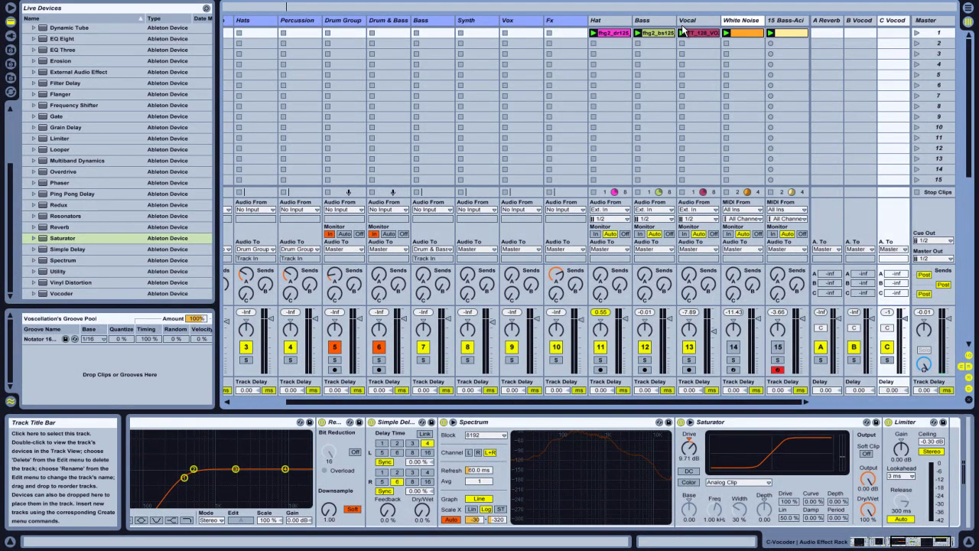
Step: Review the device chains of the Hat, Bass and Vocal tracks, the B Vocoder return and the White Noise track
{"action": "left_click", "coordinate": [602, 21]}
{"action": "left_click", "coordinate": [662, 21]}
{"action": "left_click", "coordinate": [701, 22]}
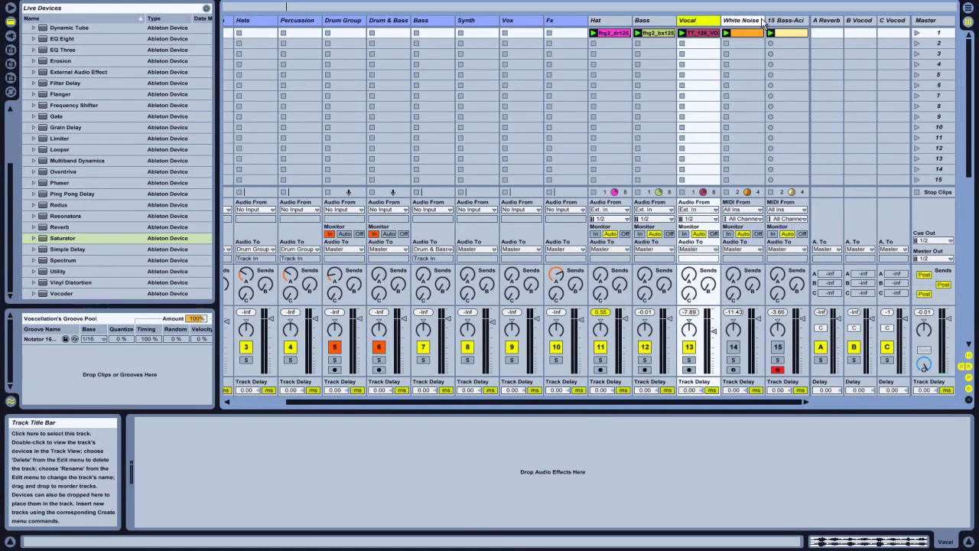
{"action": "key", "text": "Right"}
{"action": "key", "text": "Right"}
{"action": "key", "text": "Right"}
{"action": "key", "text": "Right"}
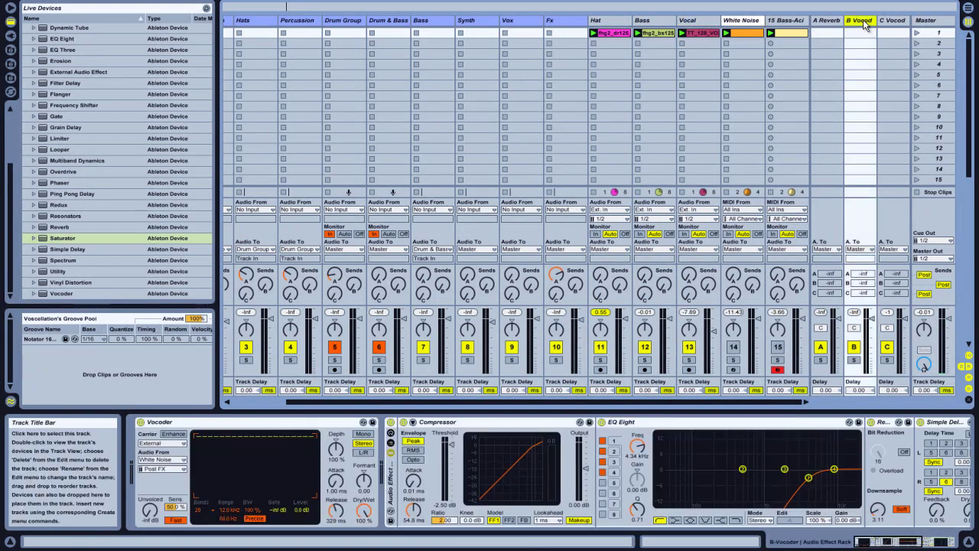
{"action": "left_click", "coordinate": [746, 21]}
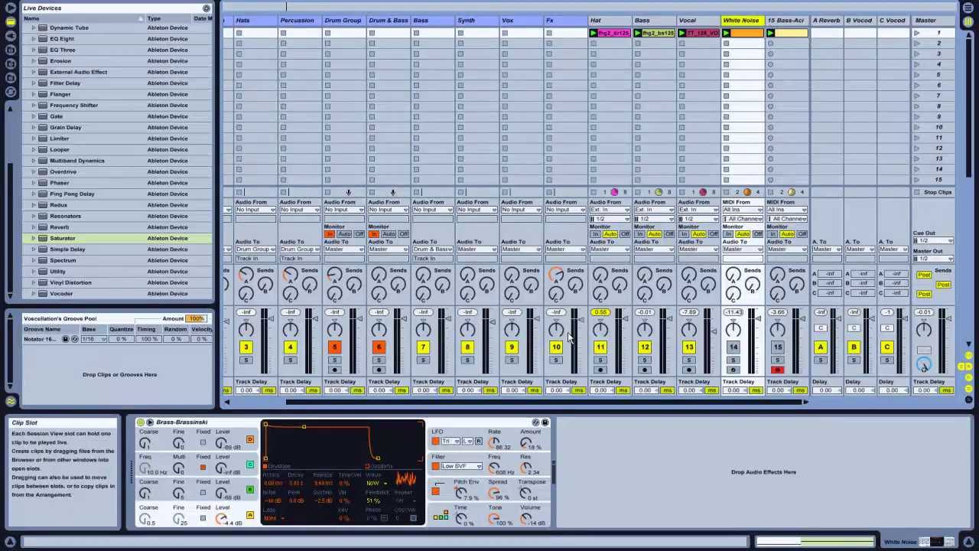
Step: Solo the Hat track, launch its clip and try its B send at -13.3 dB
{"action": "left_click", "coordinate": [602, 359]}
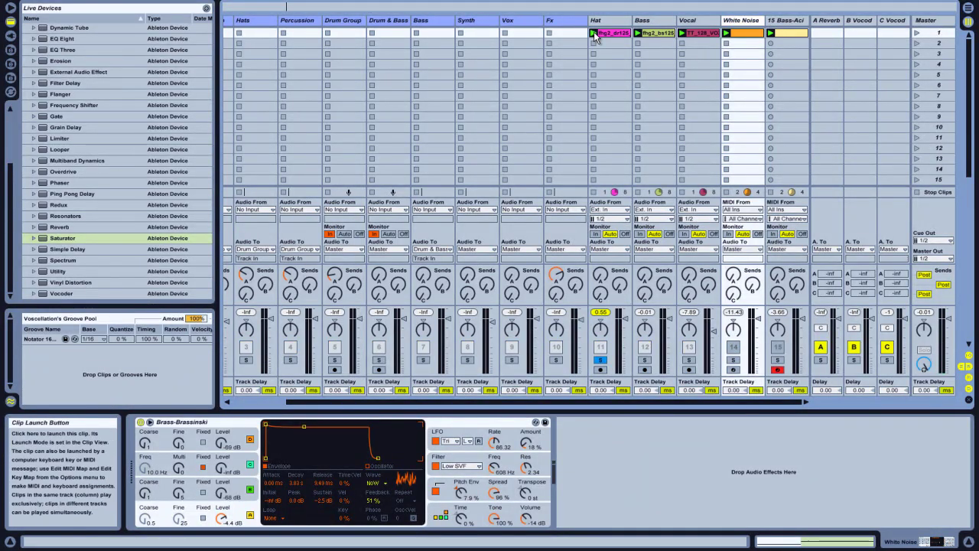
{"action": "left_click", "coordinate": [594, 33]}
{"action": "left_click_drag", "start_coordinate": [619, 287], "coordinate": [621, 288]}
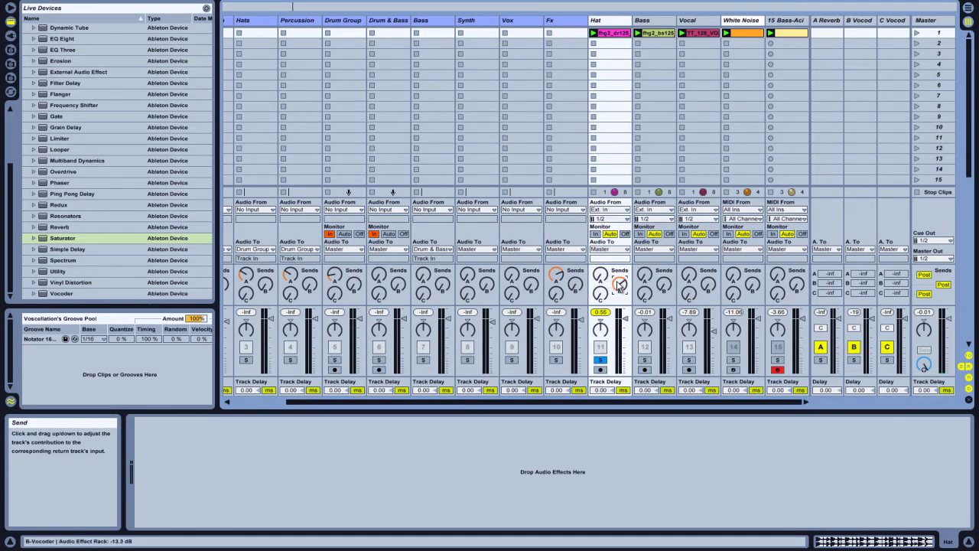
Step: Look at the Bass track and the Vocal track in turn
{"action": "left_click", "coordinate": [660, 25]}
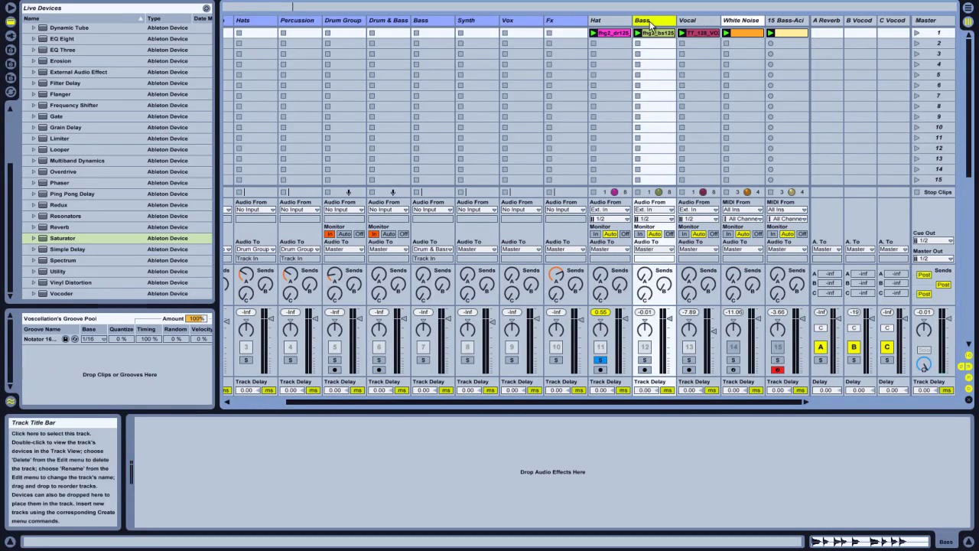
{"action": "left_click", "coordinate": [708, 25]}
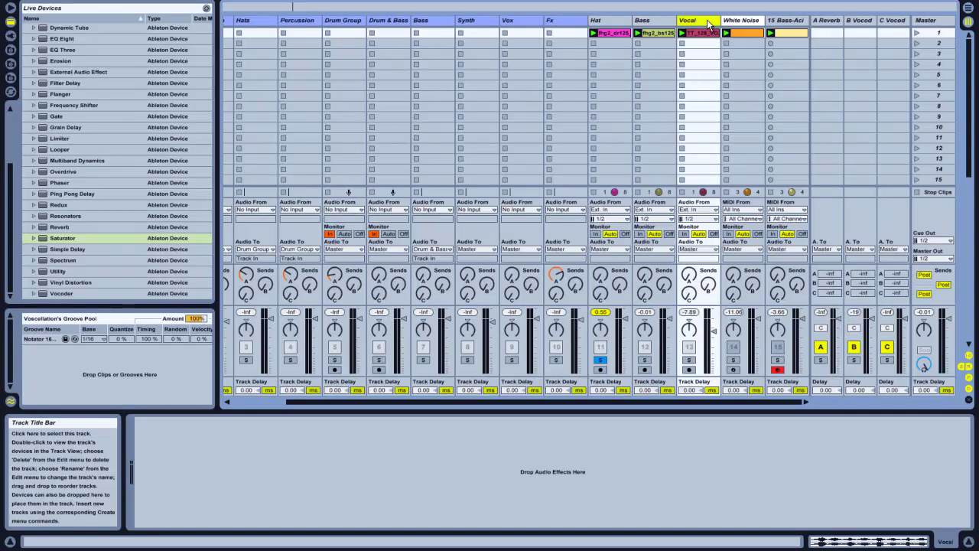